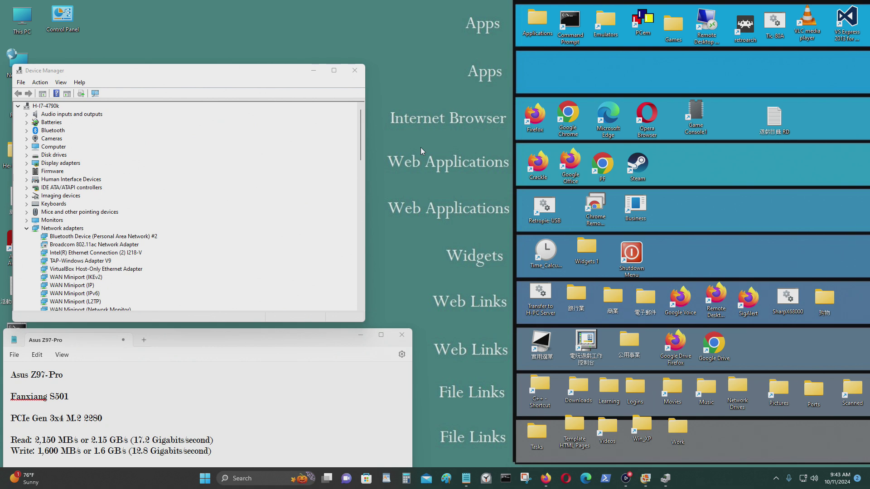
- Bring the Asus Z97-Pro notes to the front at the Fanxiang S501 line
left_click(221, 395)
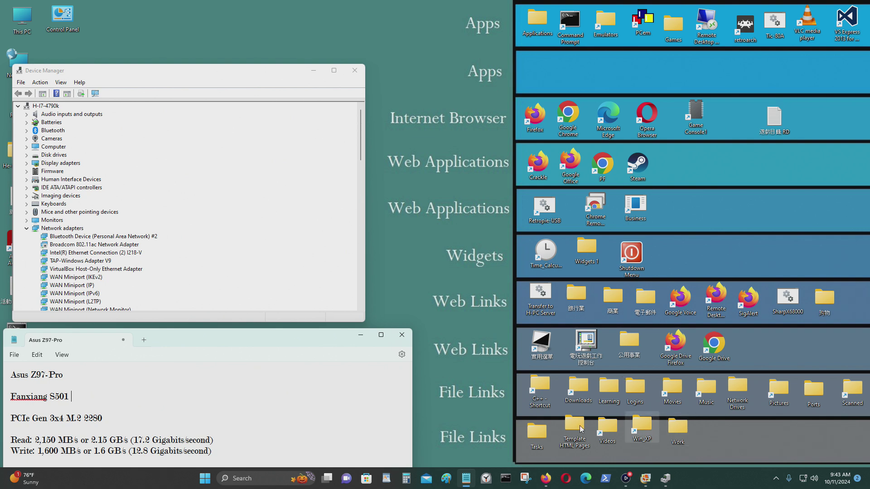
- Load the Google home page in Firefox's address bar
left_click(550, 482)
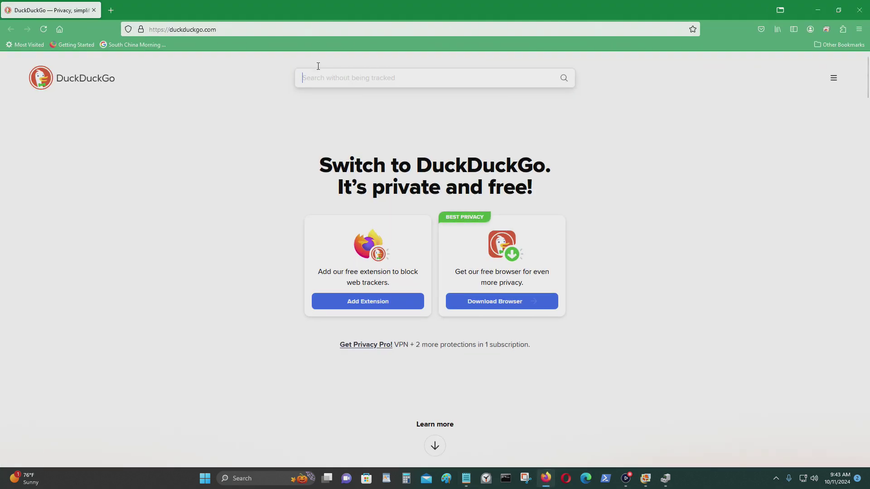
left_click(319, 30)
type("www.google.com/")
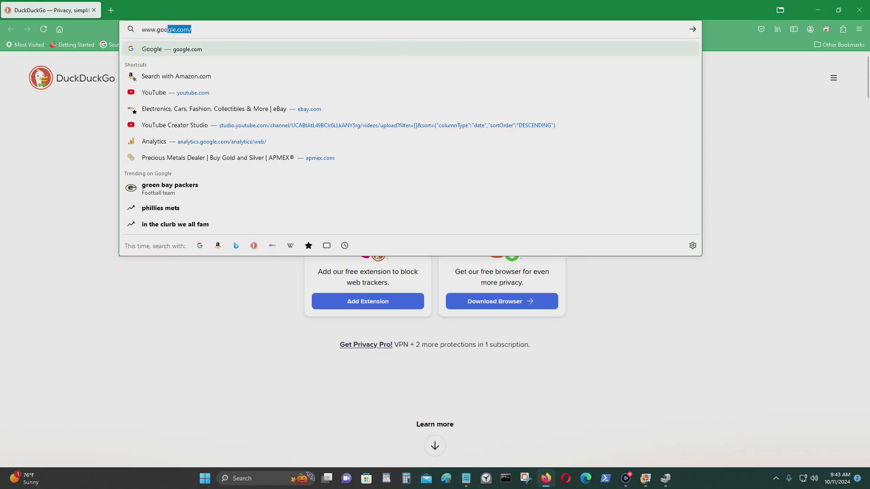
key("Return")
- Search Google images for 'PCI-e m.2 nvme adapter' and browse the image results
type("PCI-e")
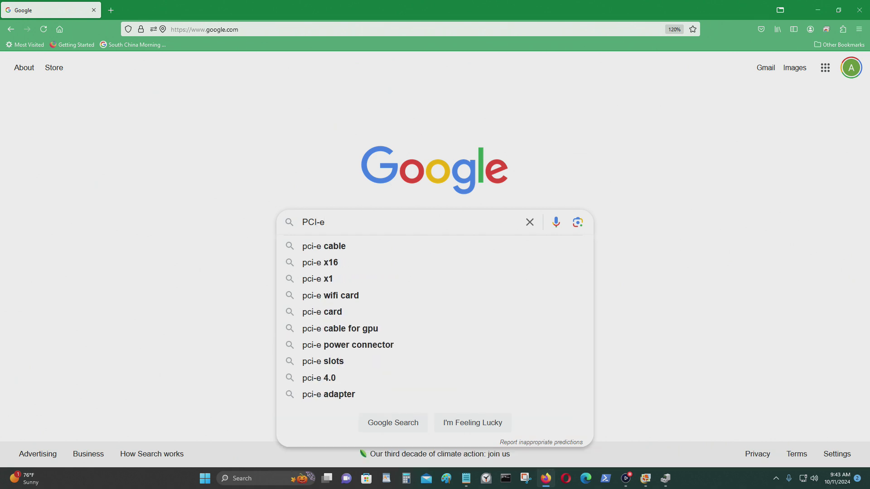
type(" m.2 nbm")
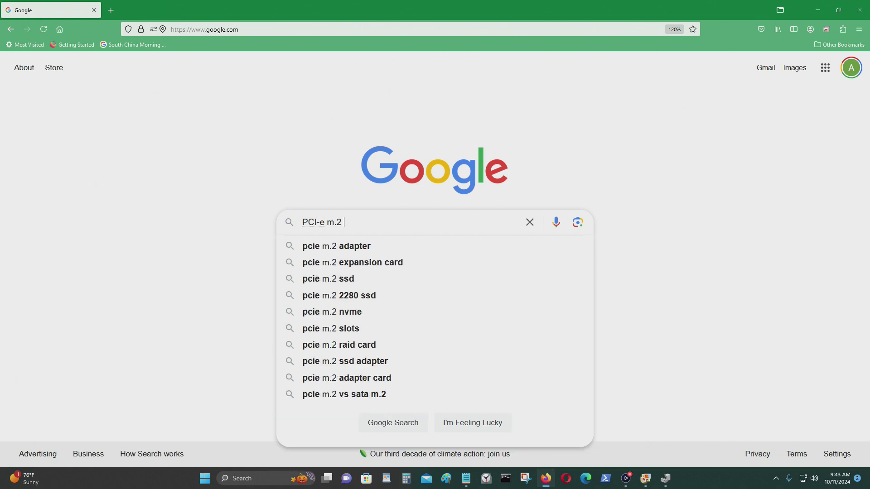
key("BackSpace")
key("BackSpace")
type("vme.")
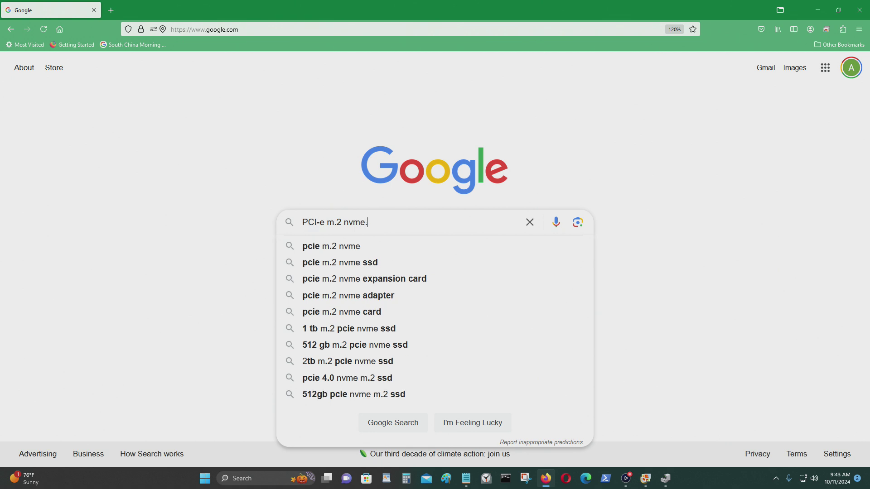
key("BackSpace")
type("adapter")
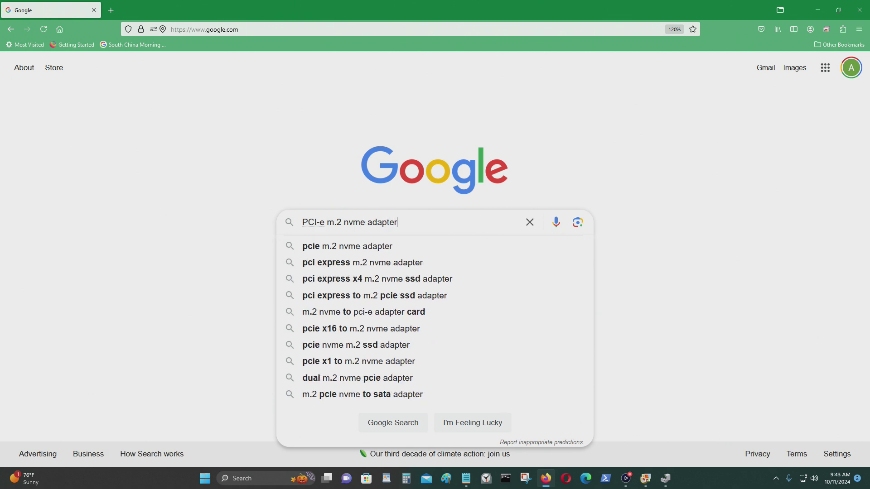
key("Return")
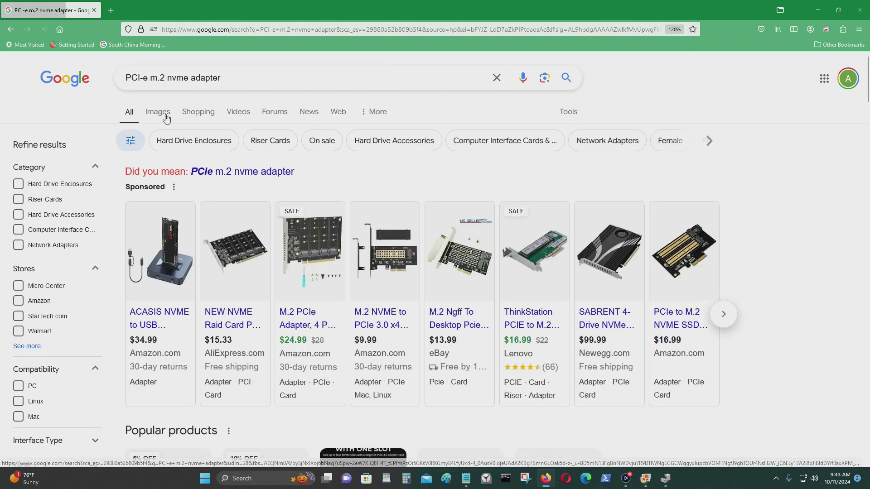
left_click(166, 119)
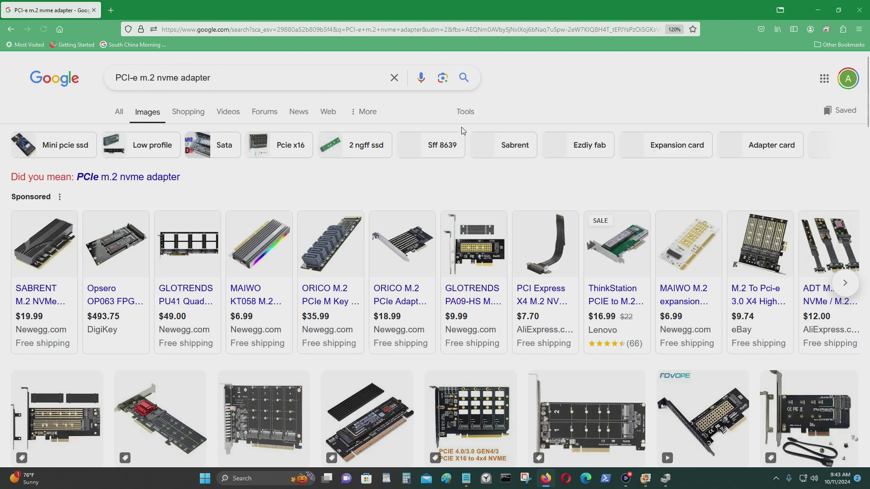
scroll(779, 227, "down", 2)
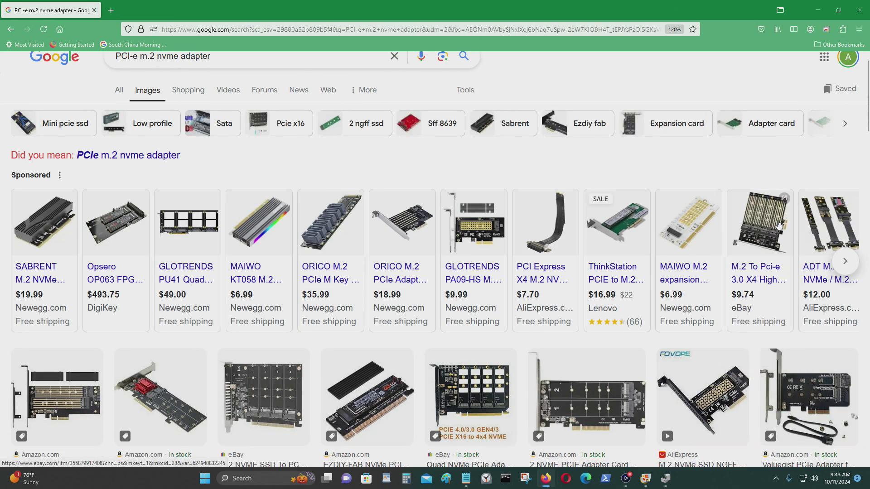
scroll(779, 226, "down", 2)
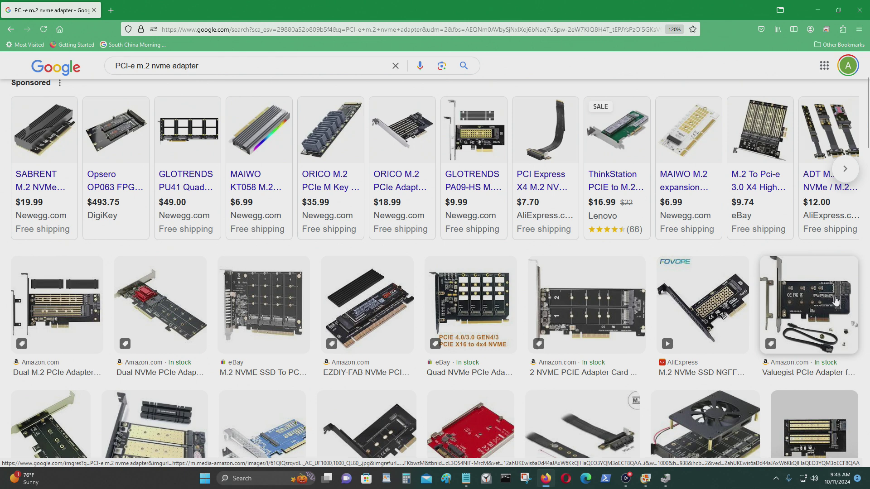
scroll(836, 301, "up", 4)
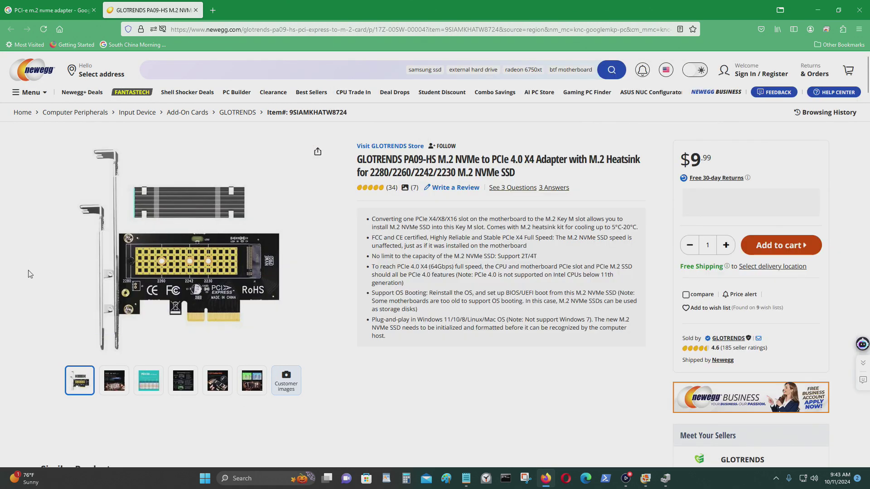
- Look over the GLOTRENDS PA09-HS product photos, check the Asus notes, and return to Newegg
mouse_move(328, 345)
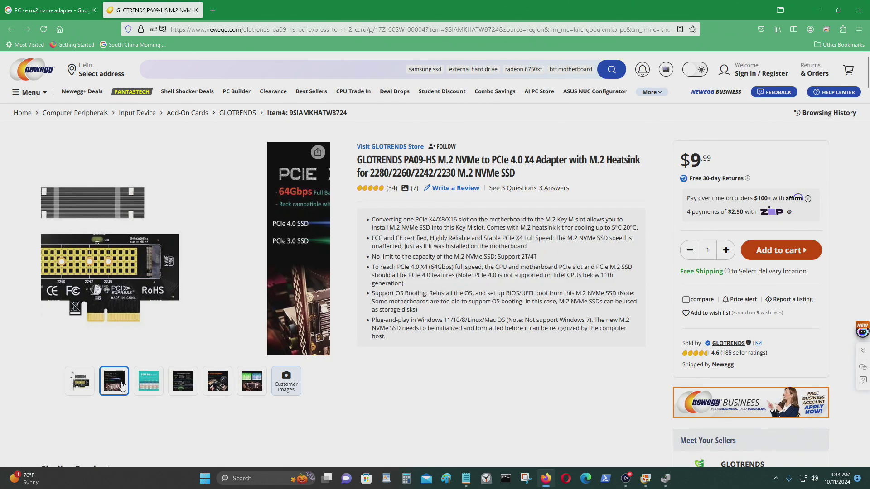
mouse_move(151, 382)
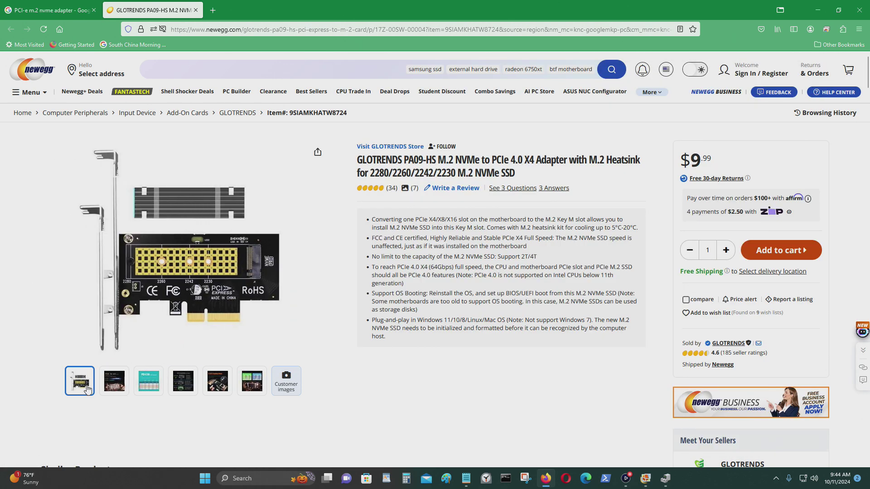
mouse_move(114, 381)
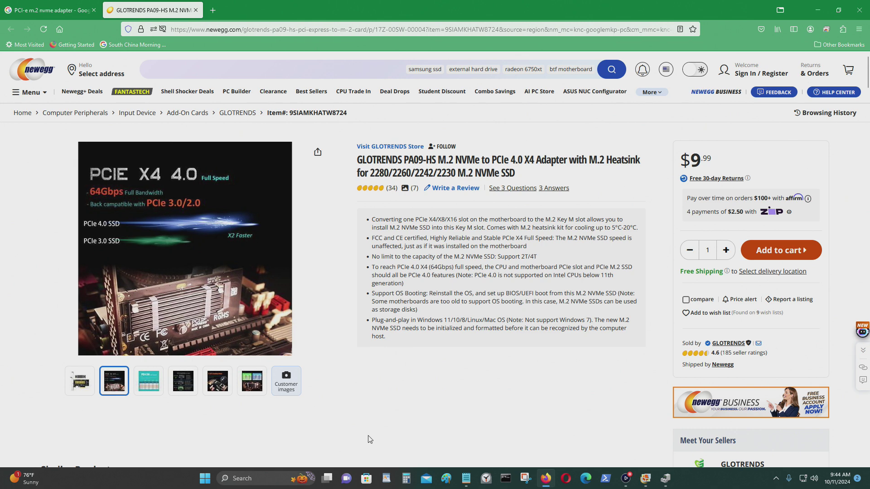
left_click(462, 483)
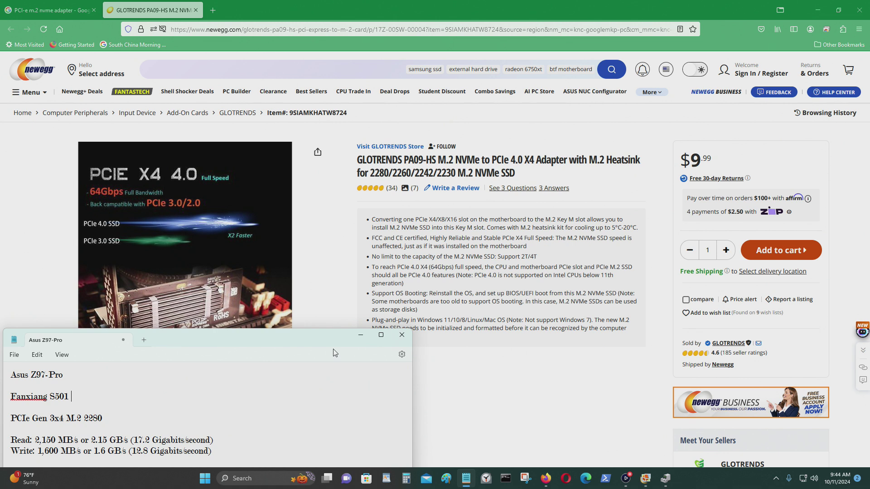
left_click(325, 290)
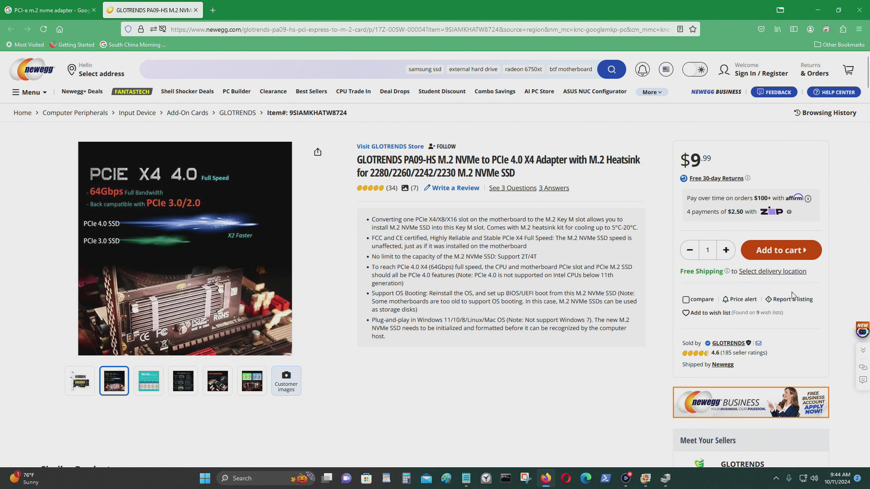
- Minimize the browser, then move and maximize Device Manager
left_click(818, 10)
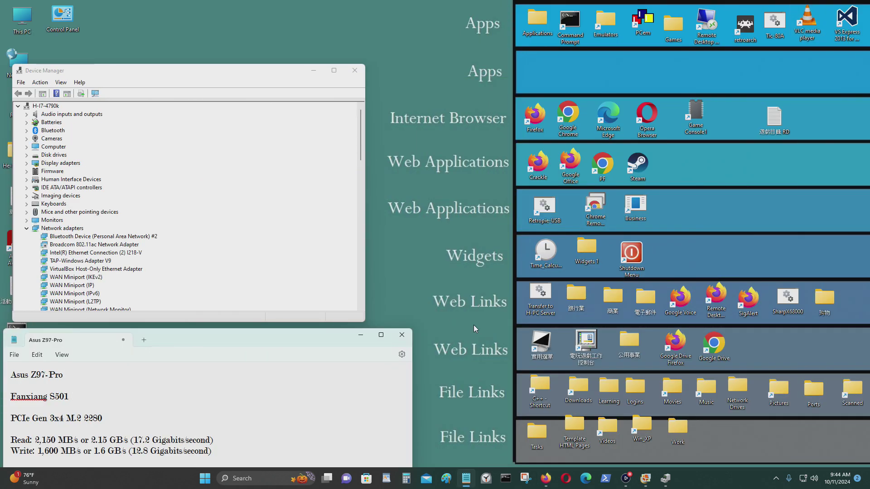
left_click_drag(213, 71, 306, 74)
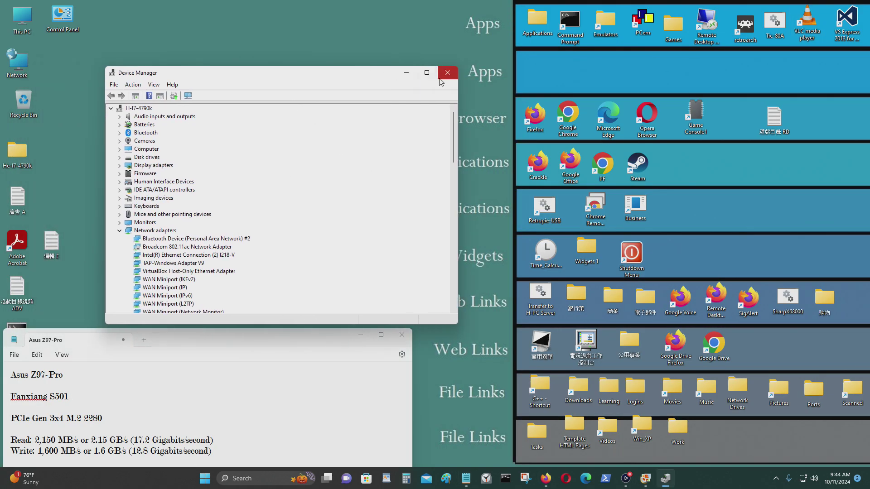
left_click(426, 73)
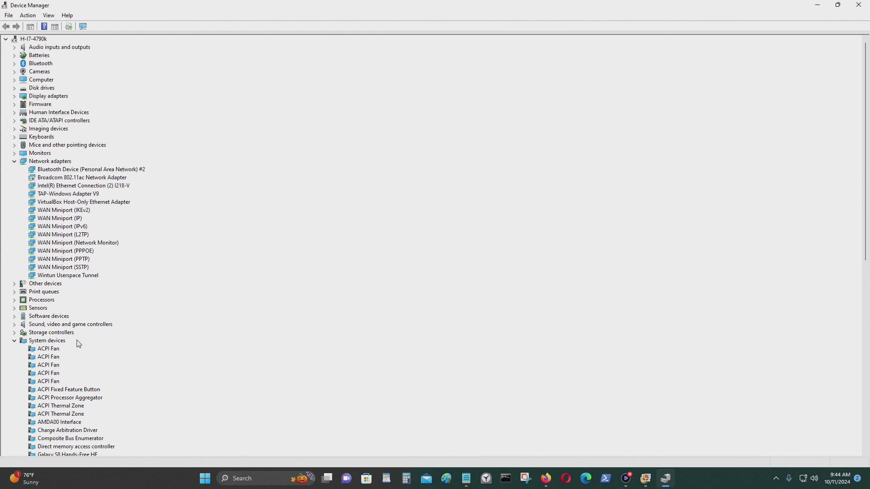
- Check Processors, then expand Disk drives to show the Fanxiang S501 512GB
double_click(47, 300)
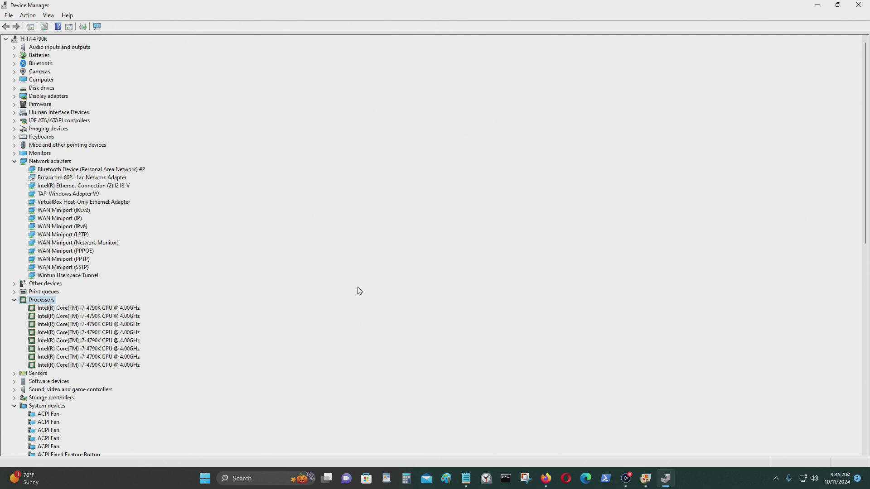
left_click(466, 478)
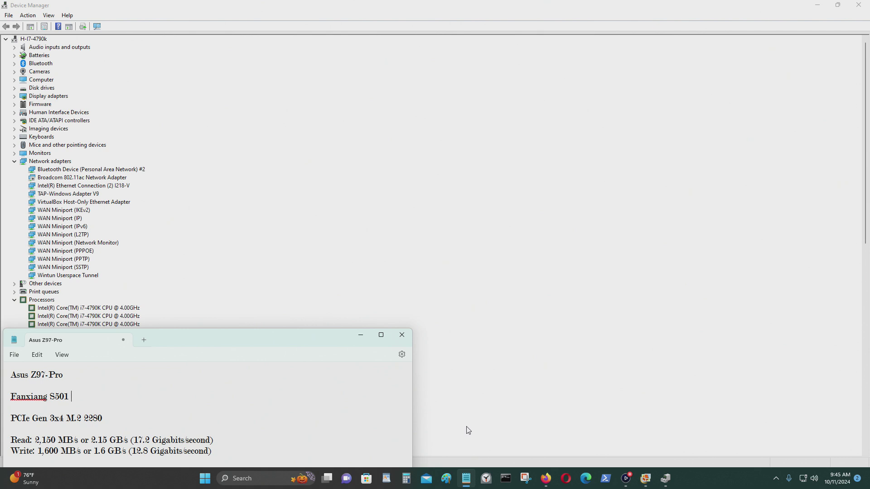
left_click(365, 4)
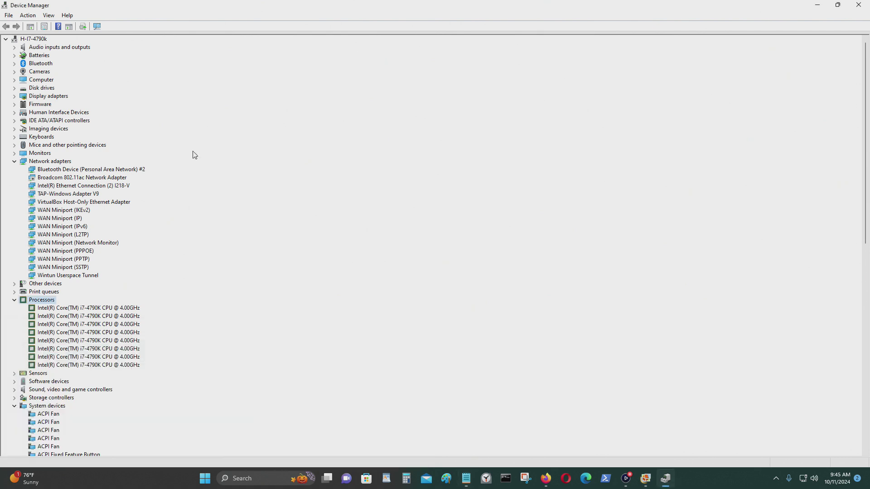
double_click(49, 300)
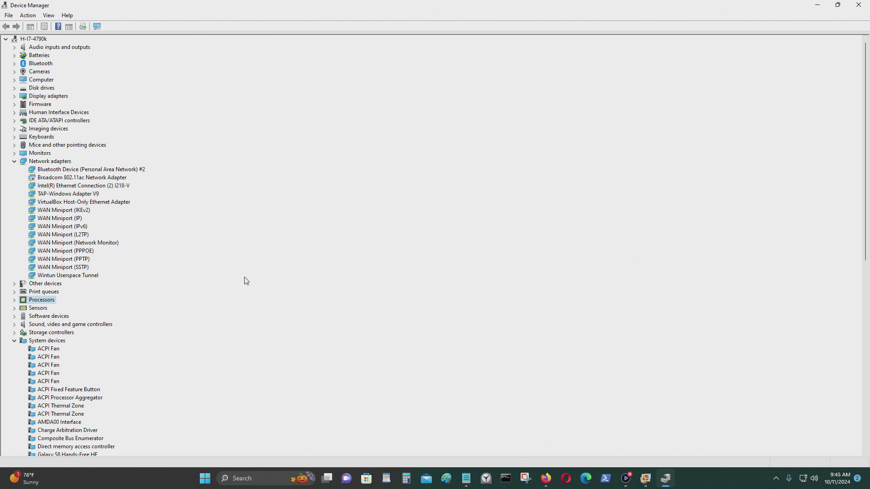
double_click(44, 89)
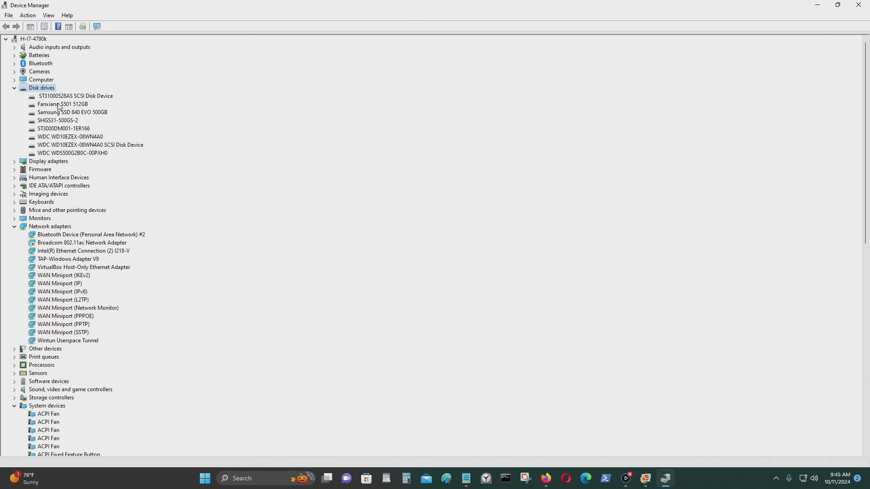
left_click(817, 5)
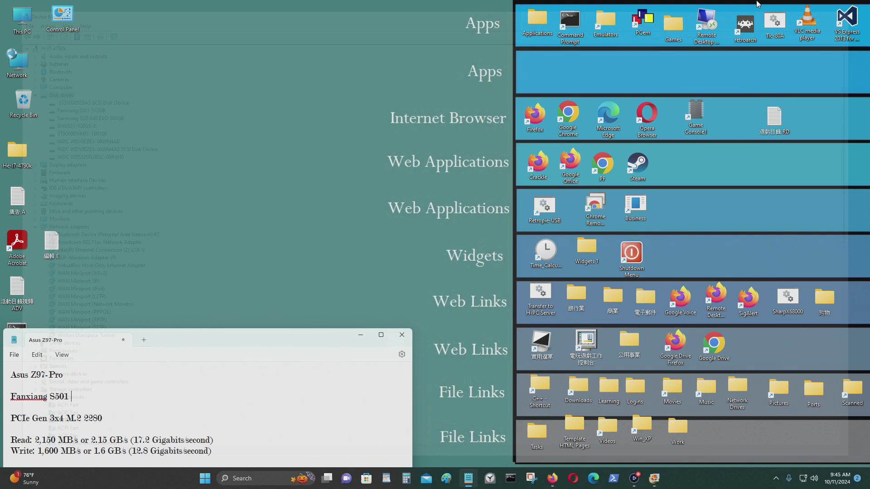
double_click(530, 25)
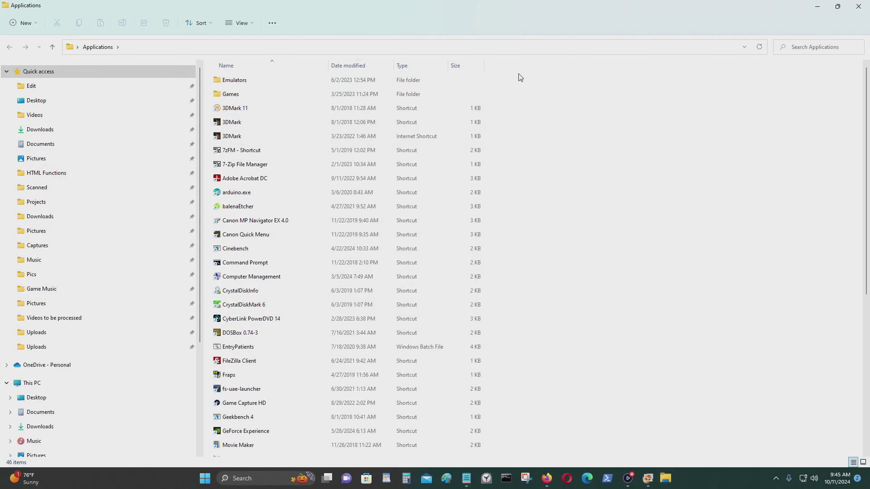
double_click(240, 291)
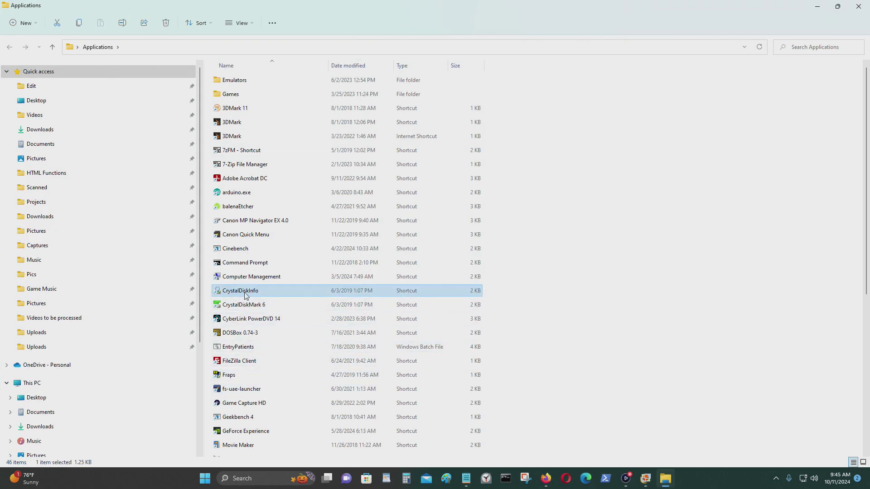
left_click(397, 310)
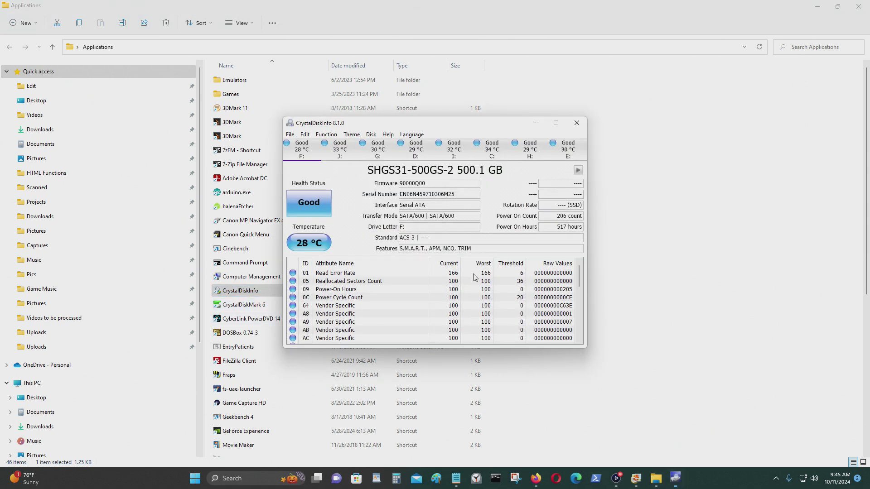
left_click(454, 151)
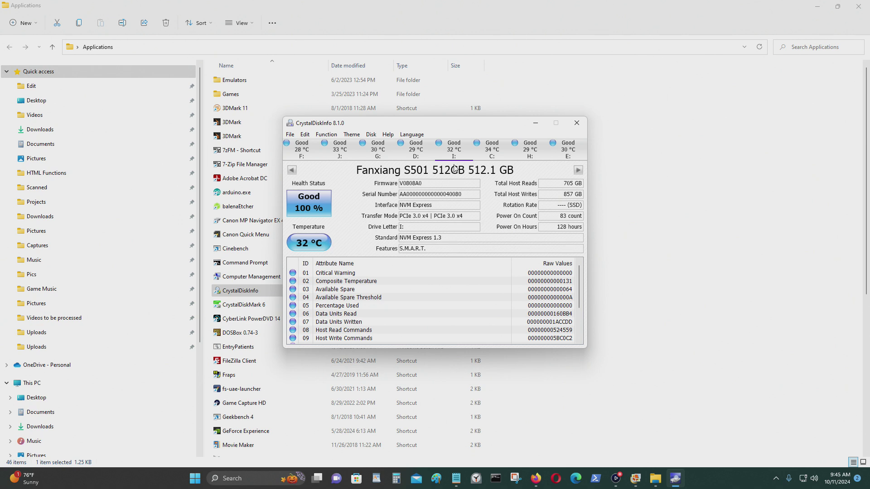
left_click_drag(430, 123, 415, 140)
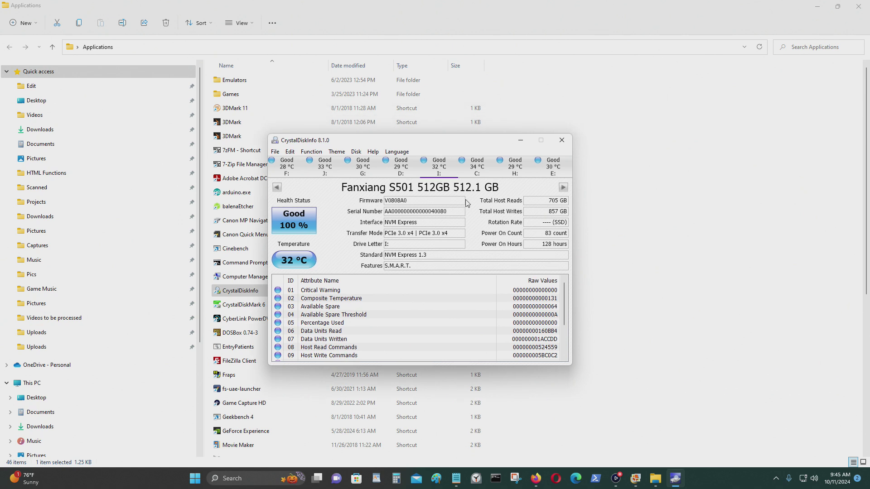
- Close the disk health utility and run the full CrystalDiskMark 6 benchmark on drive I:
left_click(561, 141)
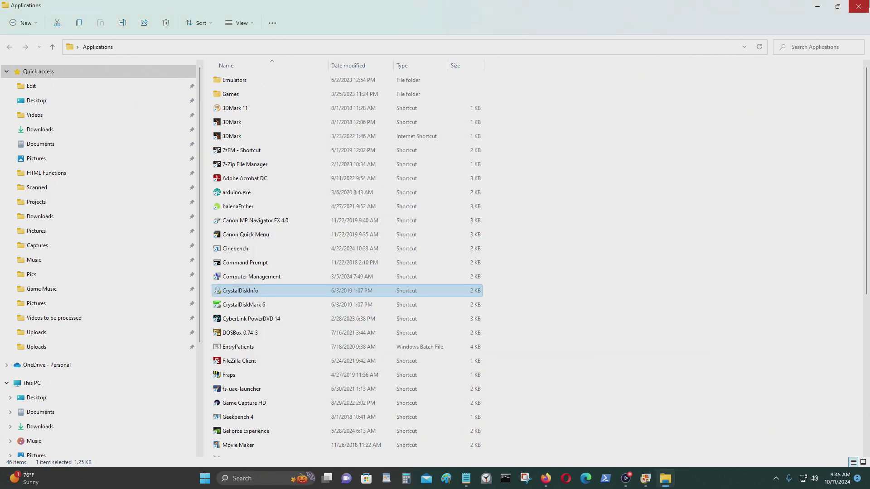
double_click(270, 304)
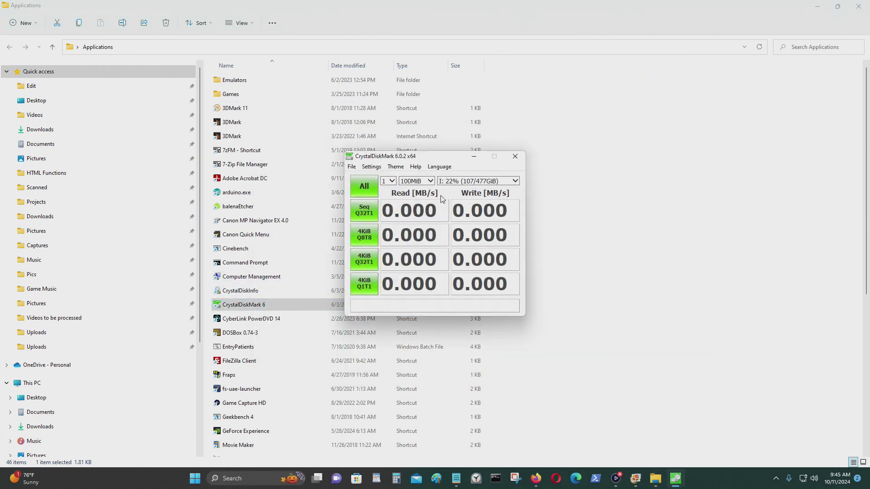
left_click(459, 182)
left_click(460, 181)
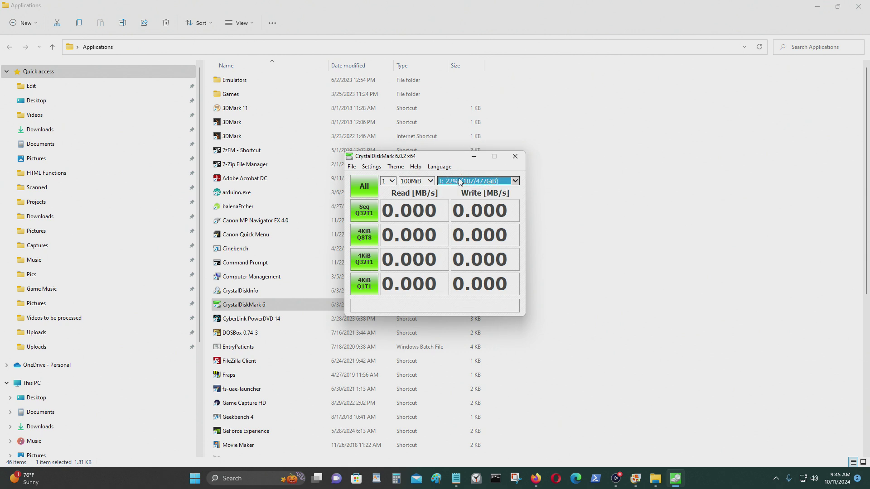
left_click(360, 205)
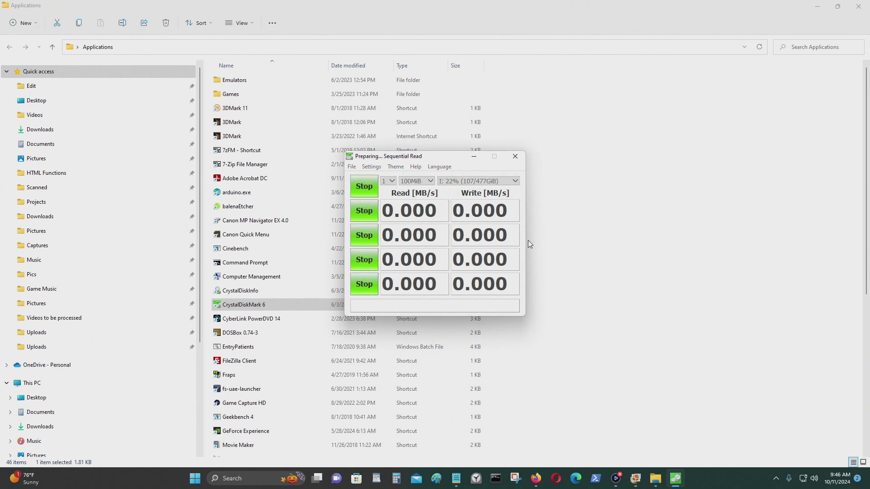
- Arrange the windows and start 'Average Read: (' and 'Average Write: (' lines in the notes
left_click(457, 479)
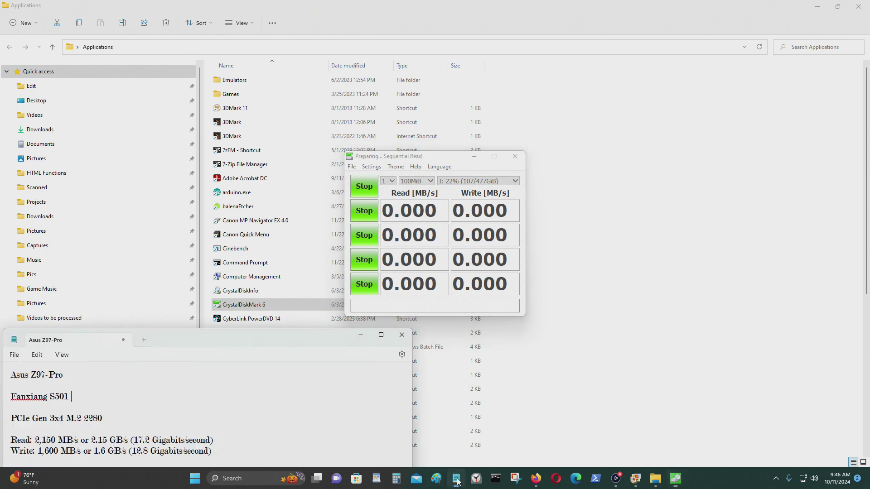
left_click_drag(239, 340, 239, 248)
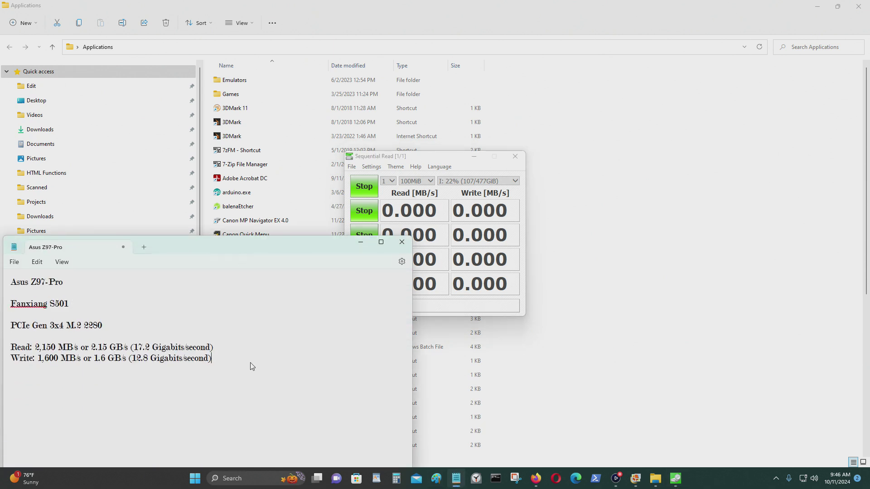
left_click_drag(426, 157, 607, 146)
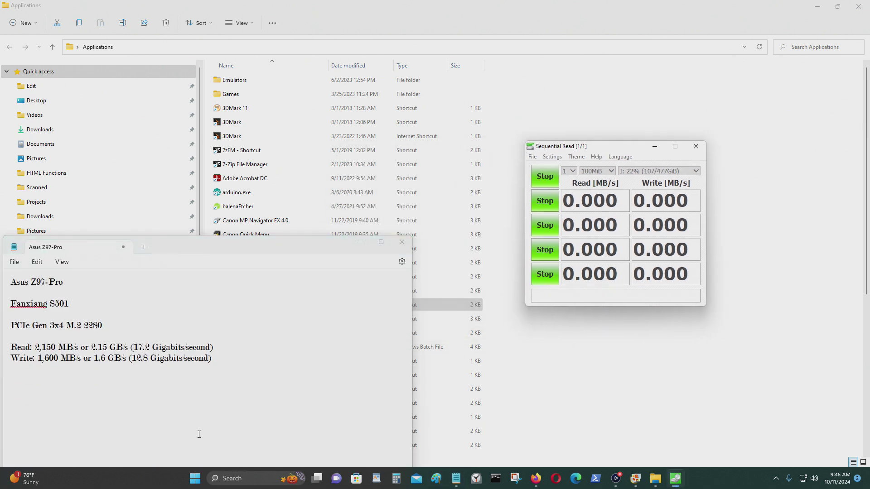
left_click(256, 364)
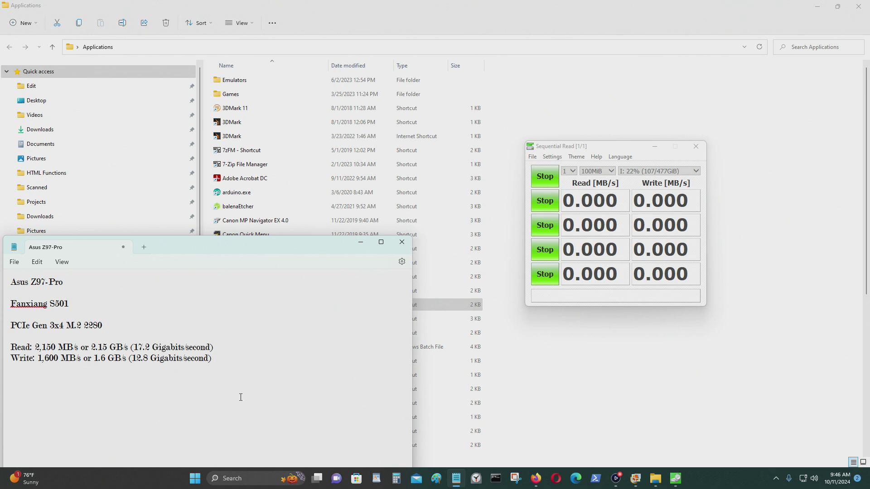
type("Averate")
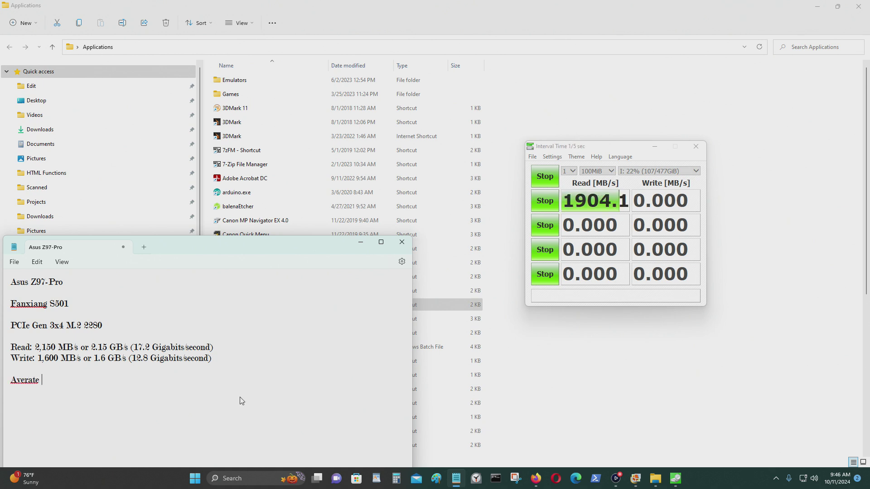
key("BackSpace")
key("BackSpace")
key("BackSpace")
type("geRead")
key("BackSpace")
key("BackSpace")
key("BackSpace")
key("BackSpace")
type("Read: (  Average ")
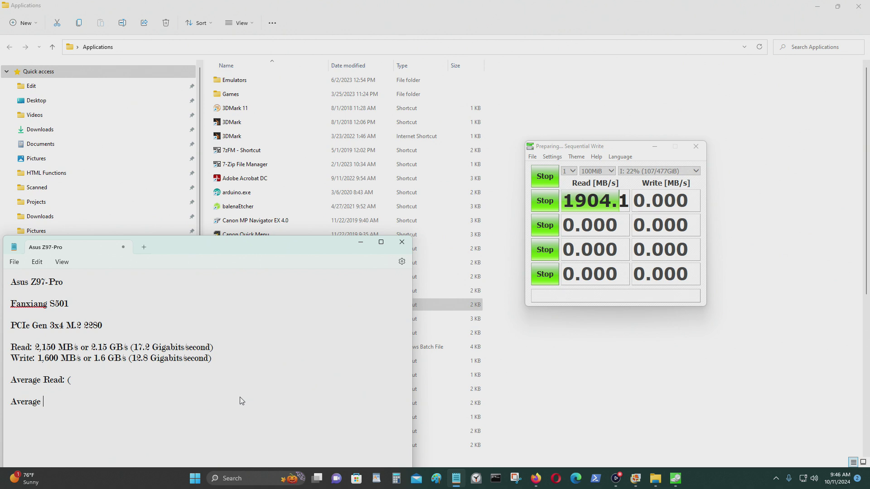
type("Writ")
- Enter 1904.1 MB/s read and 1632.3 MB/s write into the averages, then start a second run
type(")")
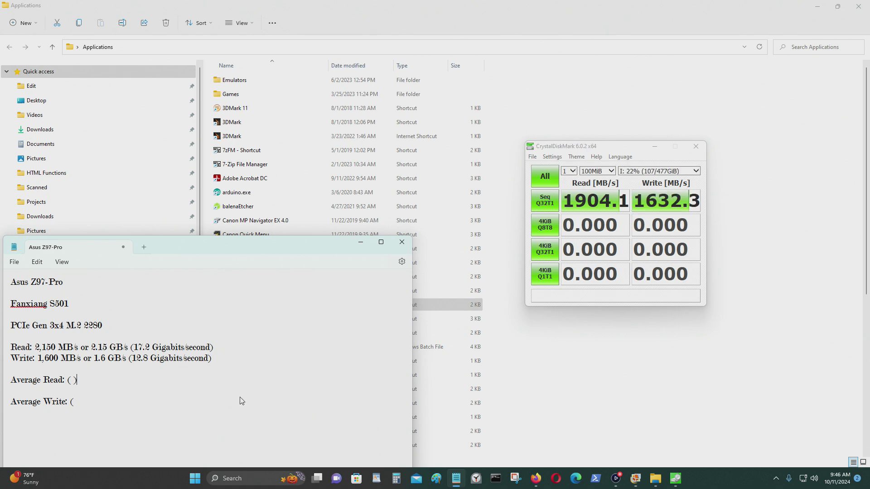
type("3)31904.1MB/s+")
left_click(74, 402)
type("1632.")
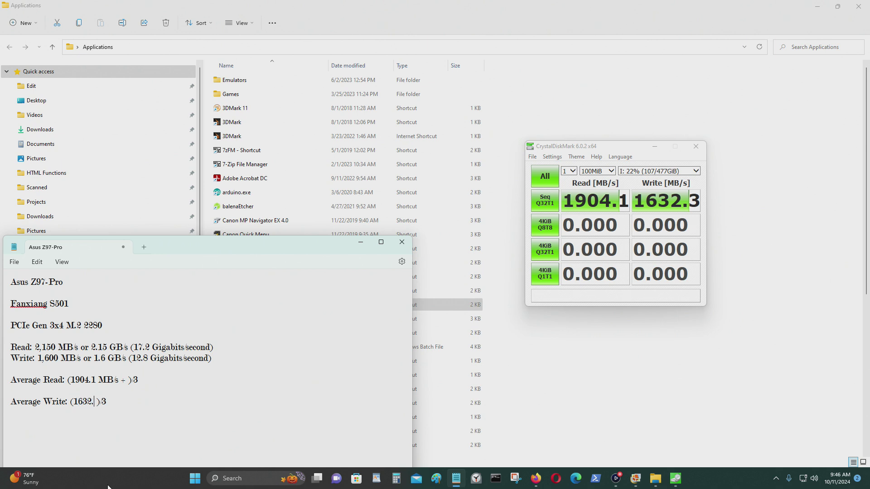
type("3 MB/s +")
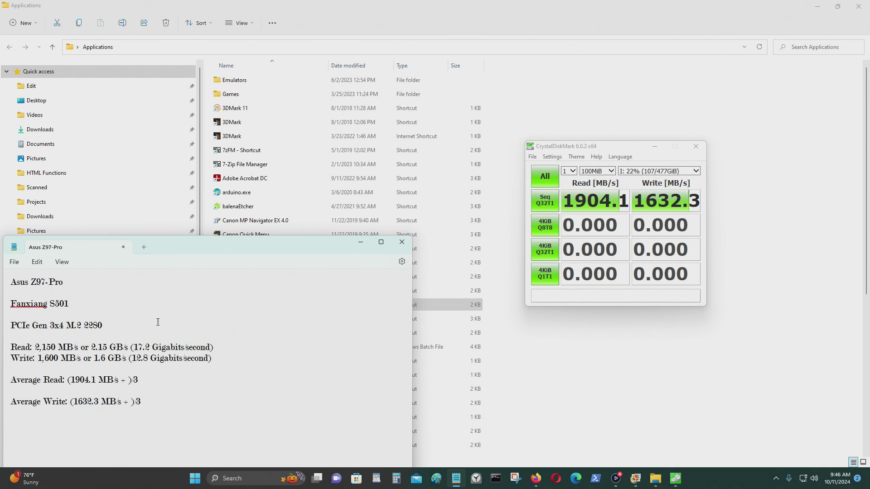
left_click(552, 206)
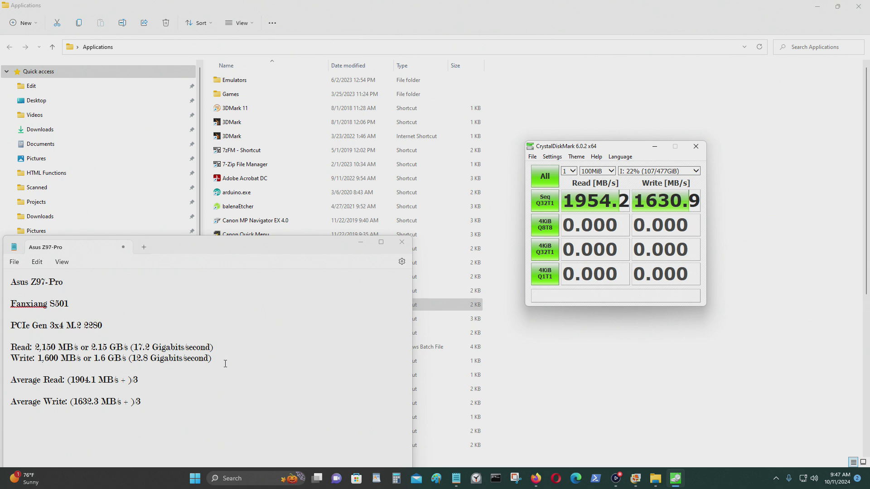
- Add the second run's 1954.2 and 1630.90 MB/s, then start a third run
left_click(128, 380)
type("19")
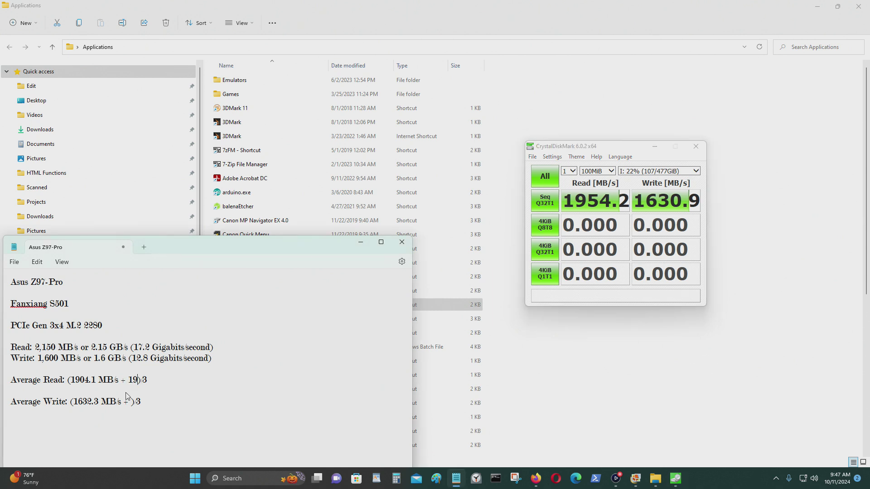
type("54.2")
type(" MB/s")
type(" + ")
type("16")
type("30.90 MB/s")
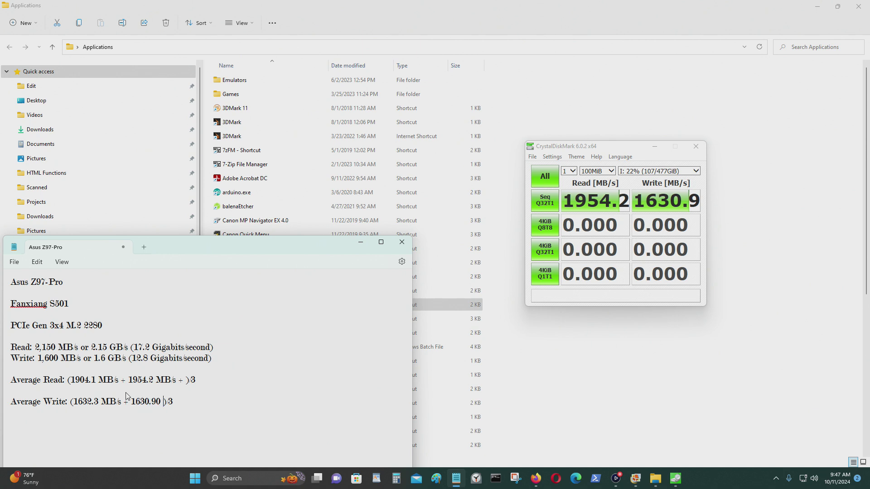
type(" +")
left_click(545, 202)
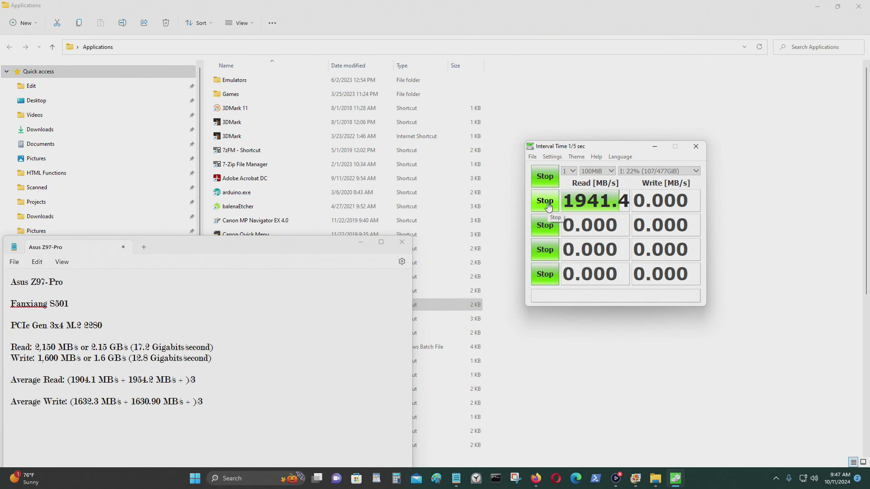
- Add the third run's 1941.40 MB/s read and 1635.2 MB/s write to the averages
left_click(189, 380)
type("1941.4")
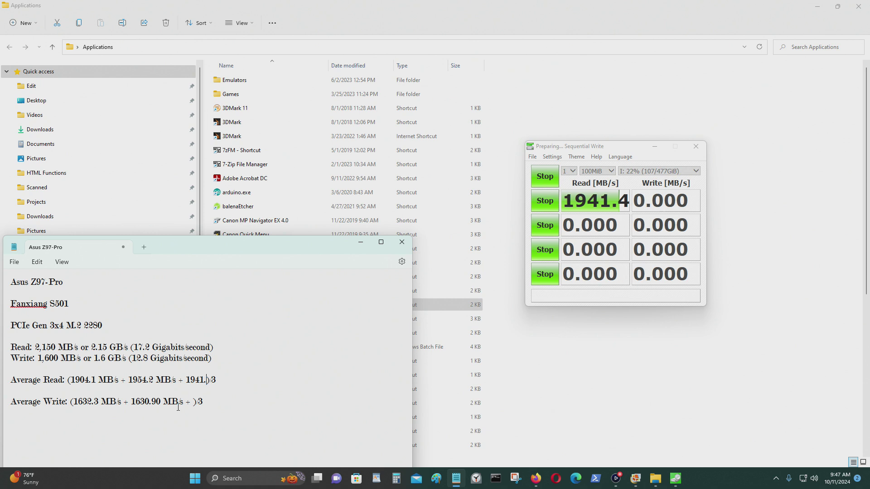
type("0 MB/s")
key("Down")
type("1635.")
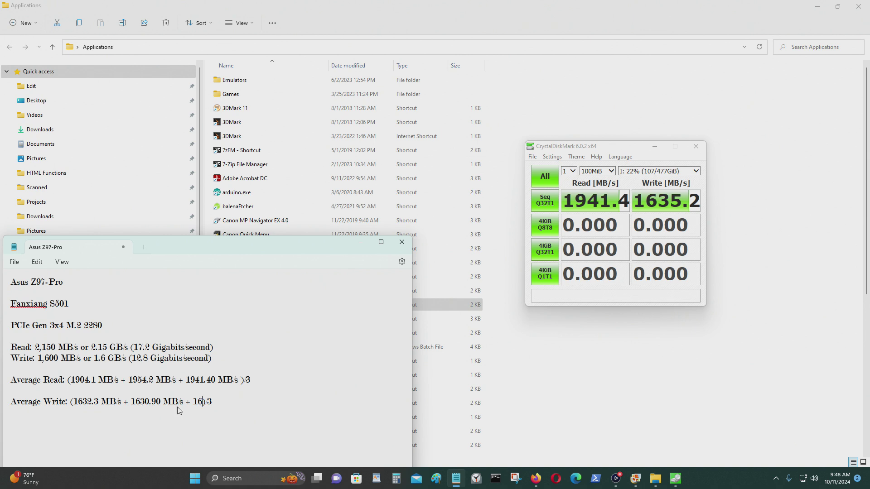
type("2 MB/s")
- Compute the read average in Calculator and record it as 1933.23 MB/s or 1.933 GB/s
left_click(396, 478)
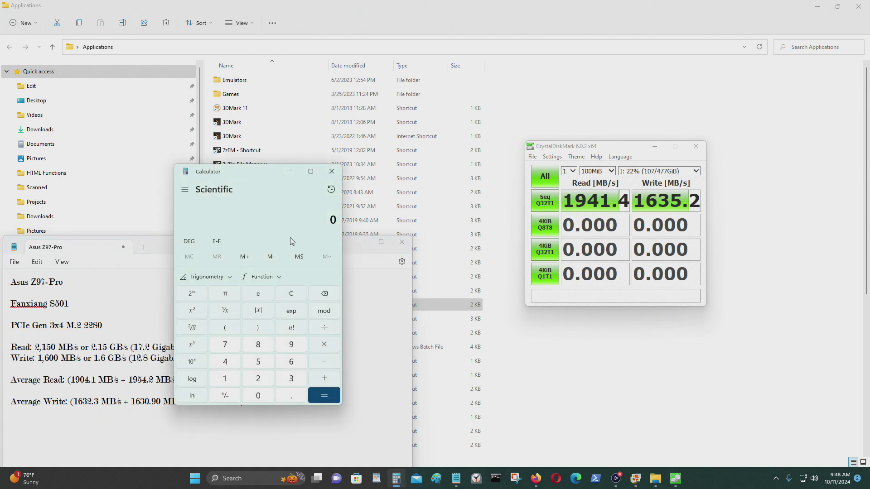
left_click_drag(266, 176, 509, 171)
type("1904.1+19")
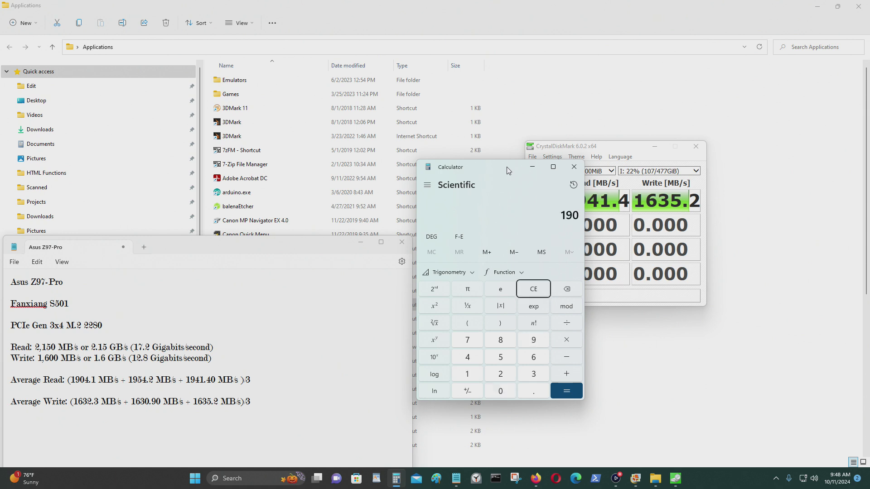
type("54.2+1941.")
type("4=/3+")
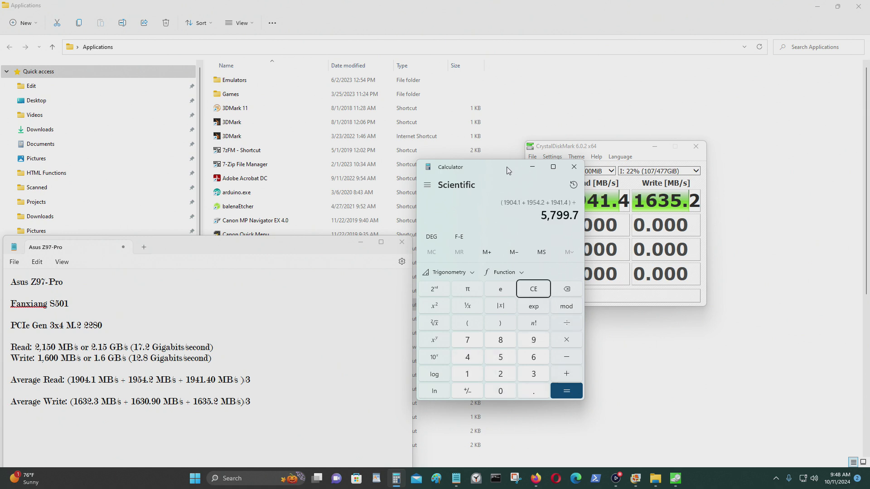
left_click(274, 382)
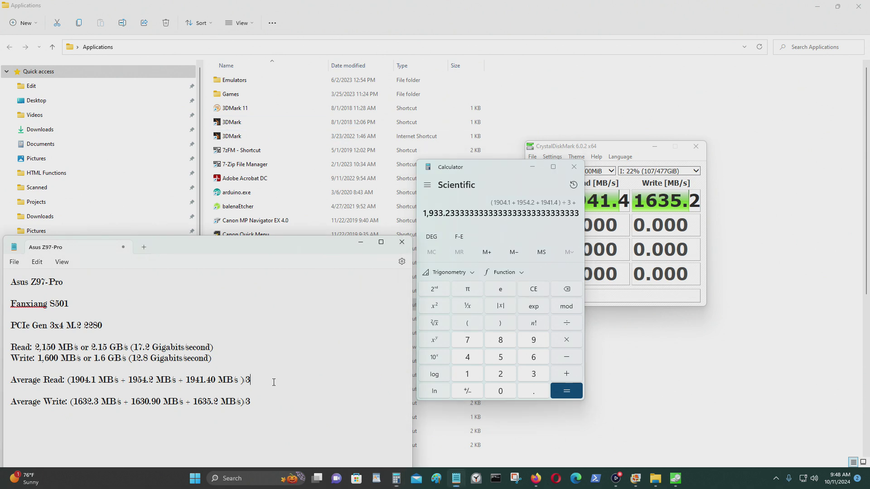
type("- 1933.23 MB/s or 1.933 GB/s")
- Compute the write average and record it as 1632.81 MB/s or 1.63 GB/s
left_click(532, 290)
type("163")
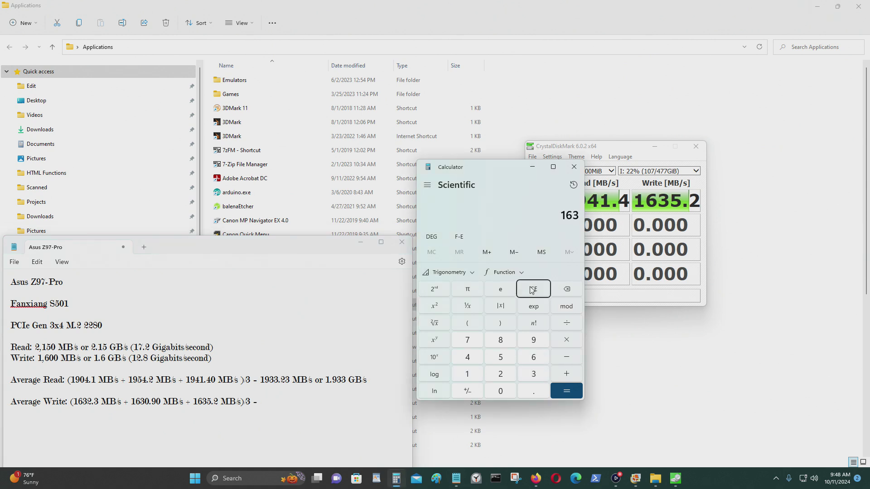
type("2.3+160")
type("30.93+")
type("1635.2)/")
type("3+")
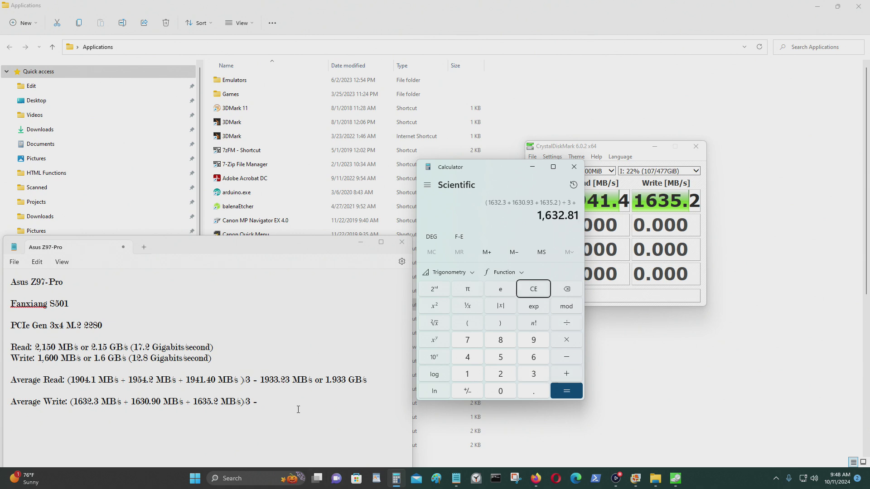
left_click(298, 410)
type("16")
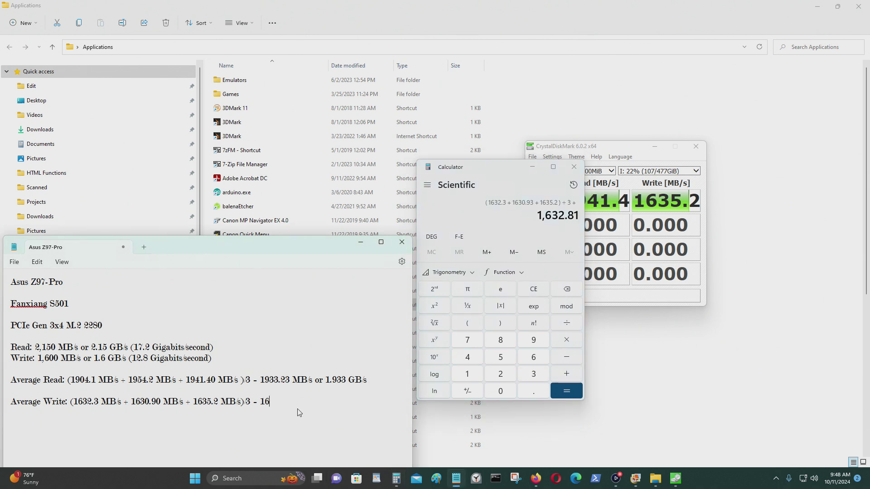
type("32.81 ")
type("MB/s or 1.6")
type("32")
key("BackSpace")
type("GB/s")
- Clear and close Calculator, and close CrystalDiskMark
left_click(528, 290)
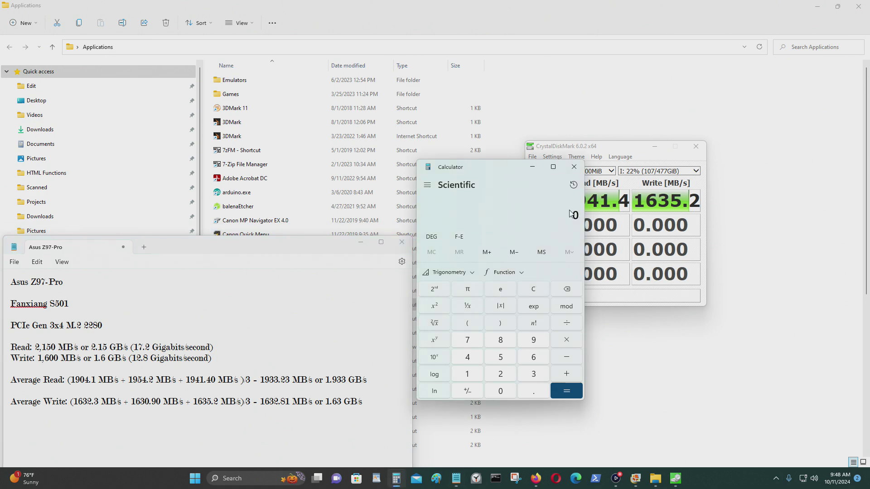
left_click(574, 167)
left_click(696, 146)
- Reposition the notes, highlight the averages including 1.63 GB/s, then bring the Applications folder forward
left_click_drag(292, 240, 518, 189)
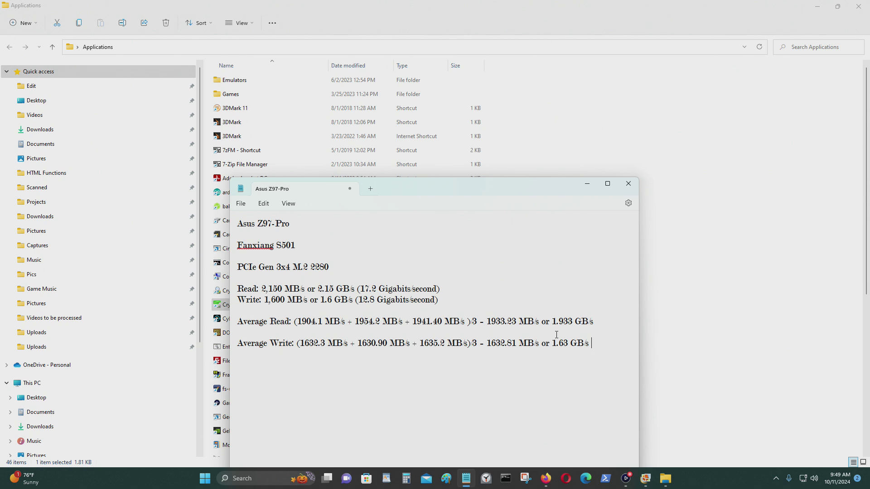
left_click_drag(304, 289, 259, 288)
left_click(306, 288)
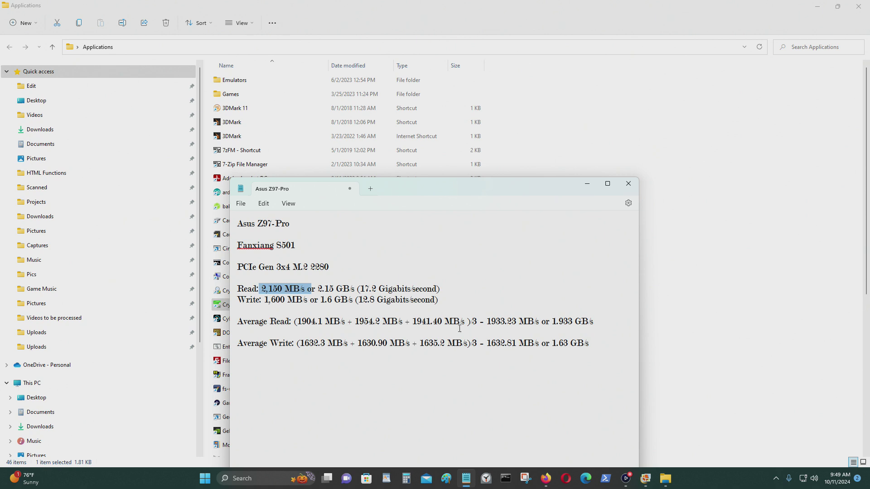
left_click_drag(604, 347, 547, 347)
left_click(475, 310)
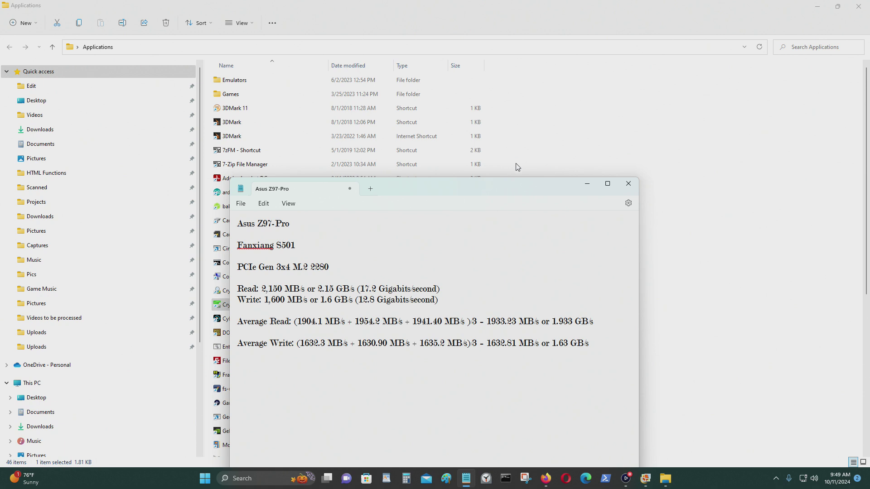
left_click_drag(405, 199, 387, 299)
left_click(496, 4)
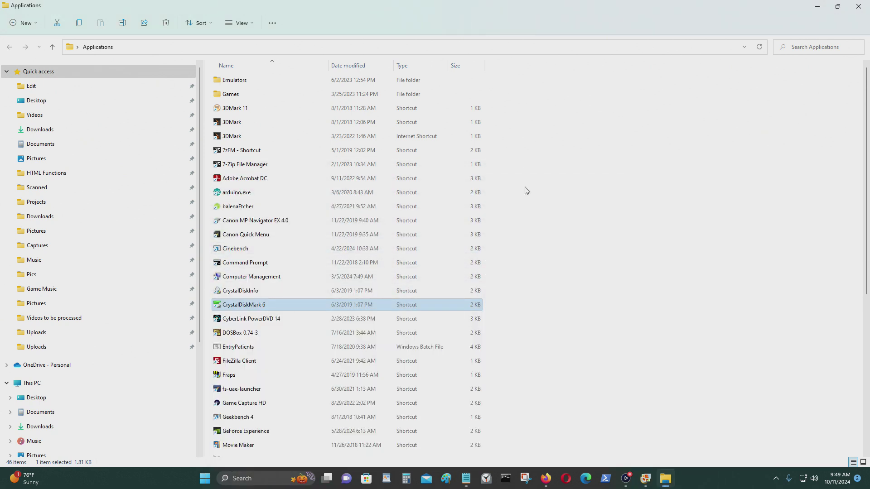
- Browse This PC and New Volume (I:), close Explorer, and reopen the Applications folder
left_click(863, 7)
left_click_drag(414, 290, 563, 258)
double_click(26, 31)
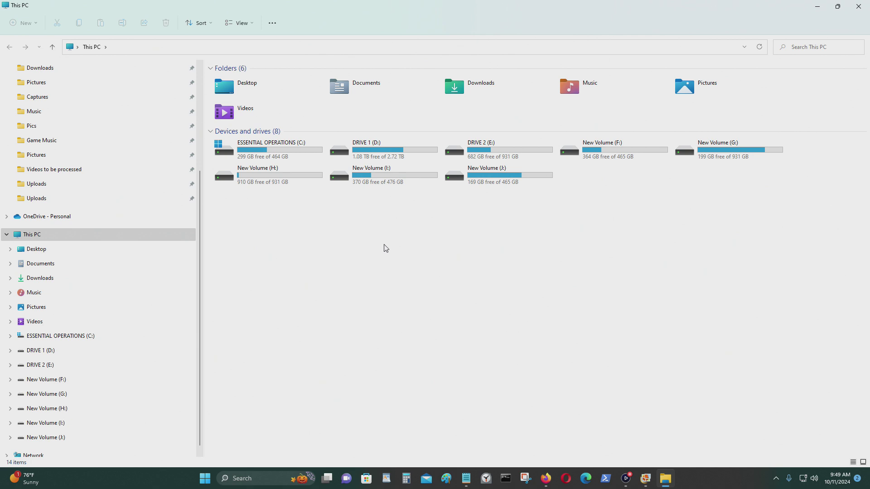
double_click(384, 182)
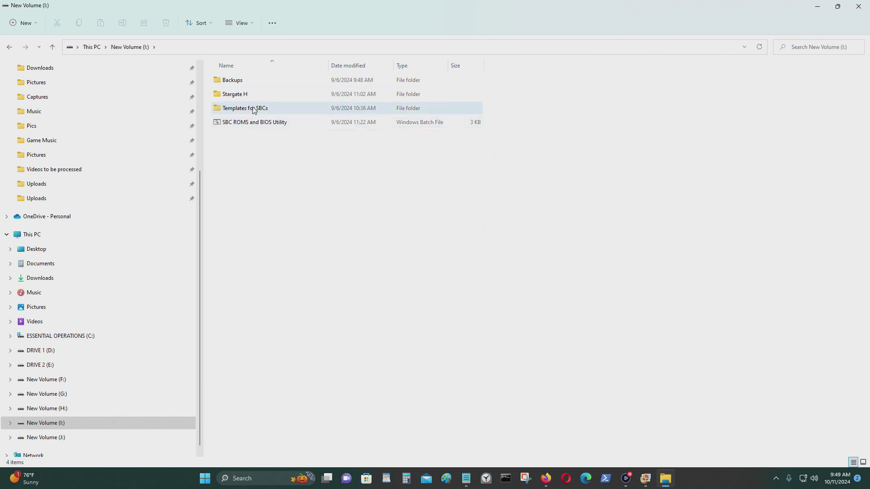
left_click(8, 48)
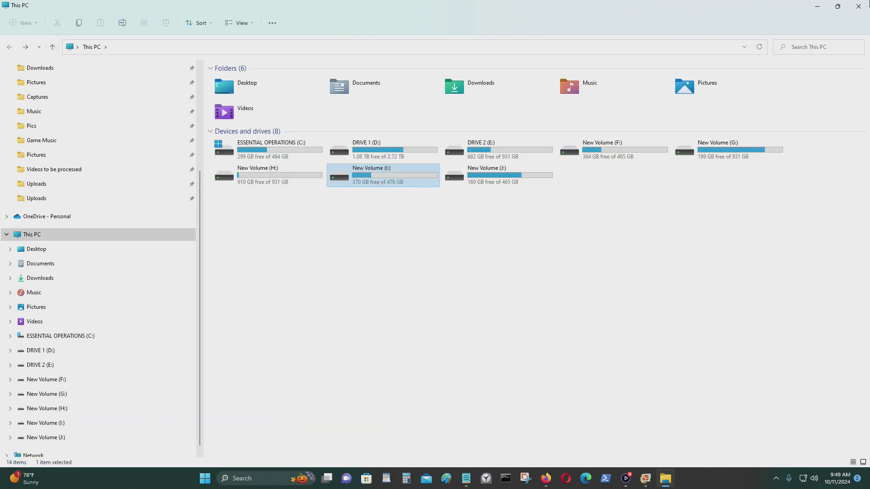
key("alt+F4")
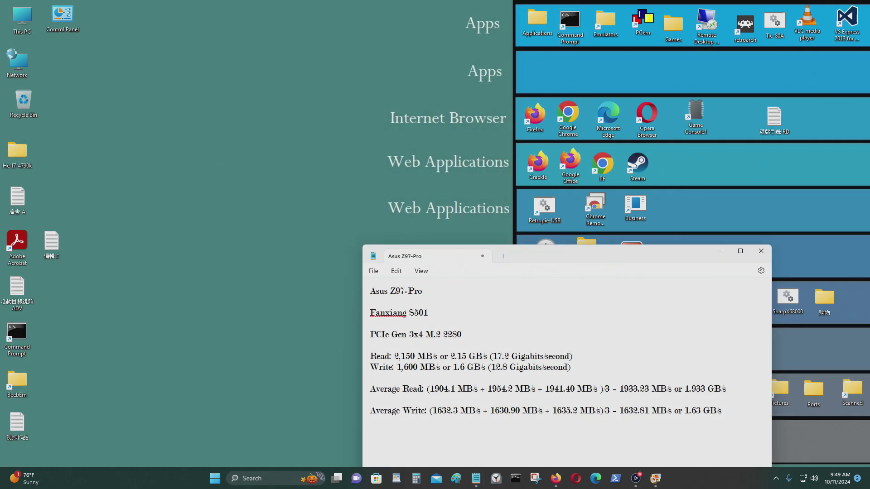
left_click_drag(539, 256, 375, 273)
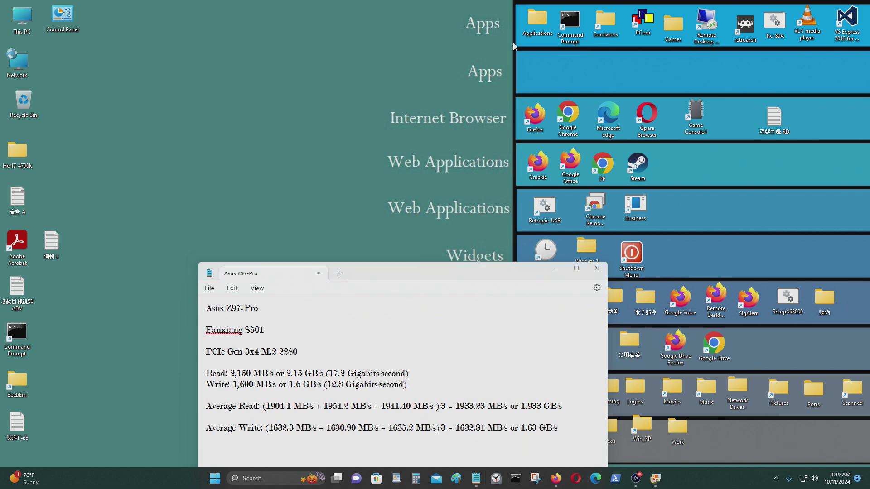
double_click(536, 16)
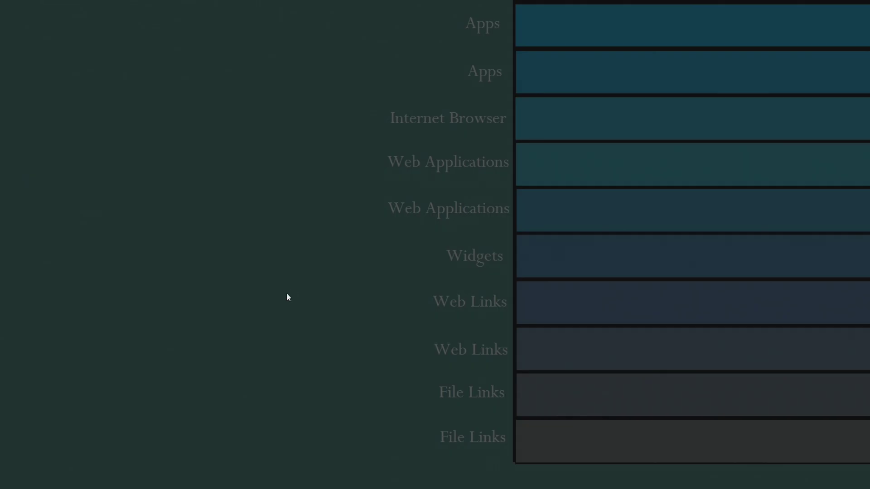
- Allow CrystalDiskInfo to run, review the WD C: drive (500.1 GB, Good 100%, NVMe PCIe 3.0 x4), then close it
left_click(406, 313)
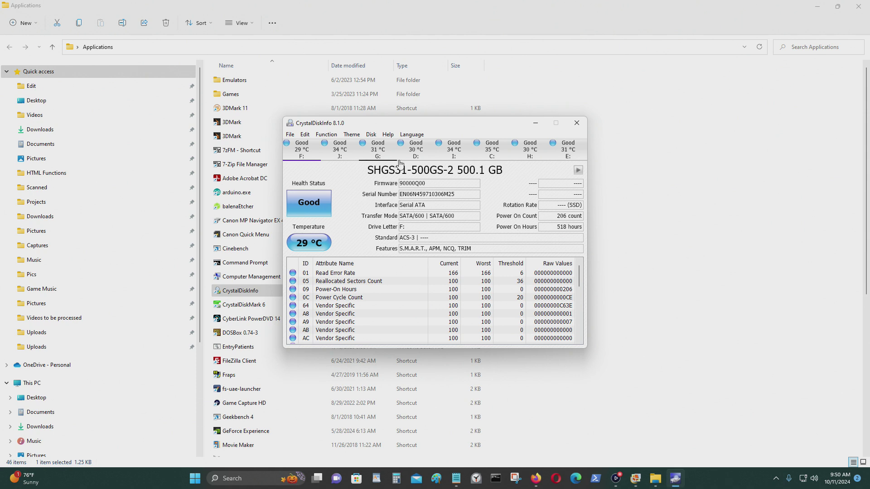
left_click(492, 155)
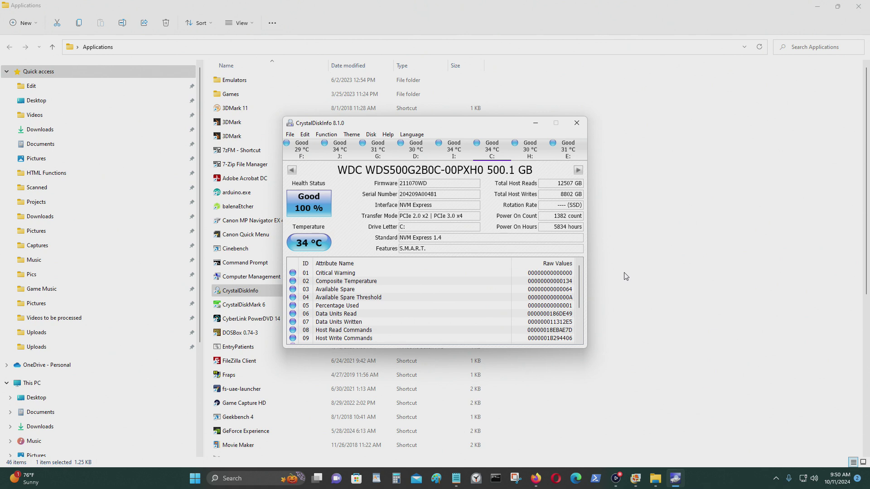
left_click(577, 122)
- Launch CrystalDiskMark 6 and run the Seq Q32T1 test on C: (827.0 MB/s read, 756.5 MB/s write)
left_click(286, 311)
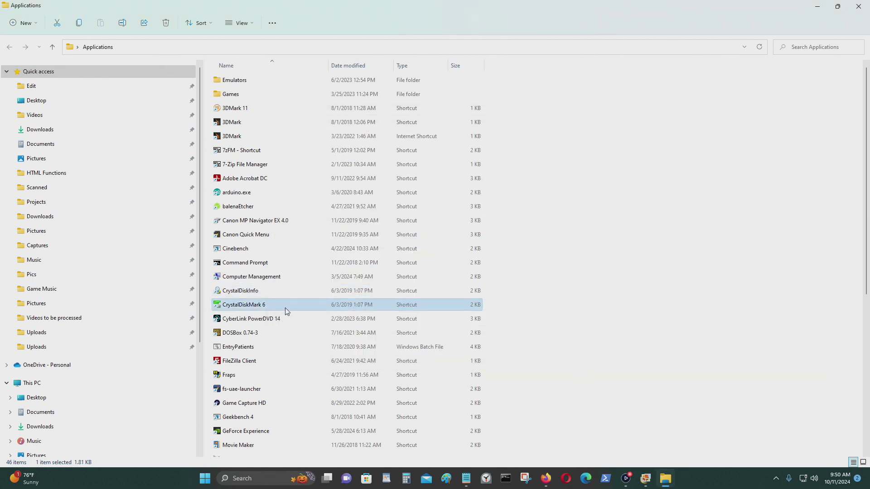
double_click(286, 311)
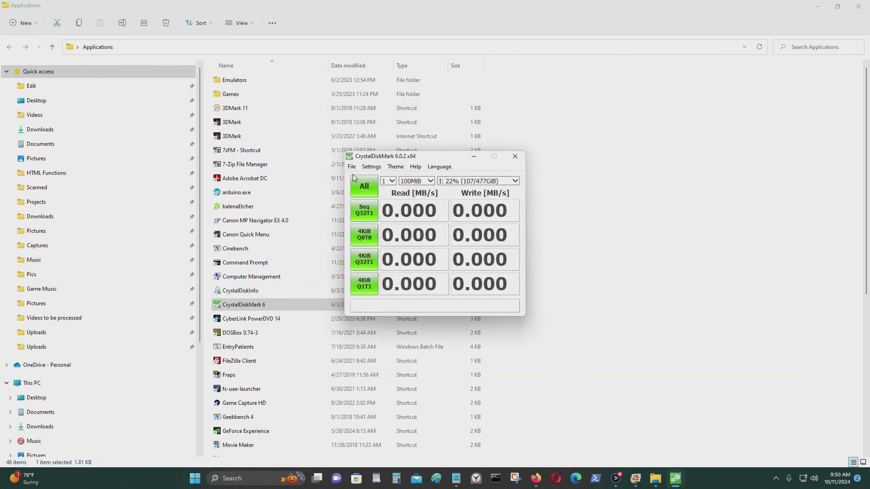
left_click(503, 181)
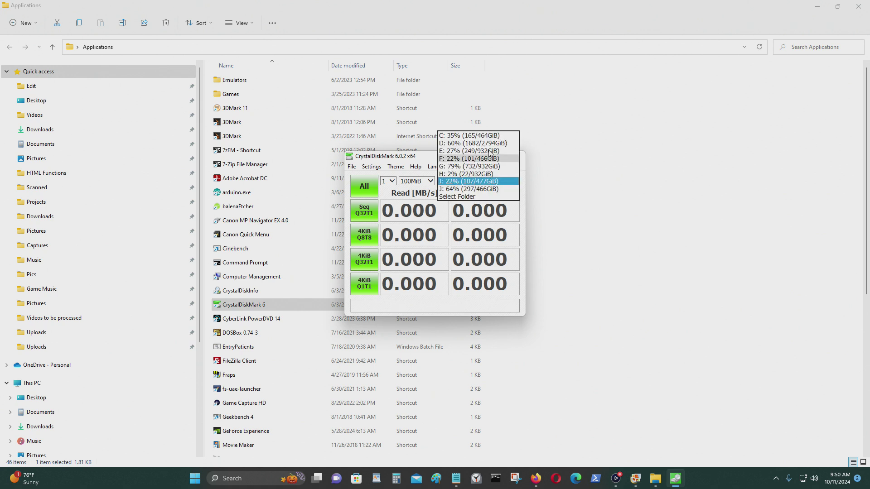
left_click(471, 136)
left_click(359, 219)
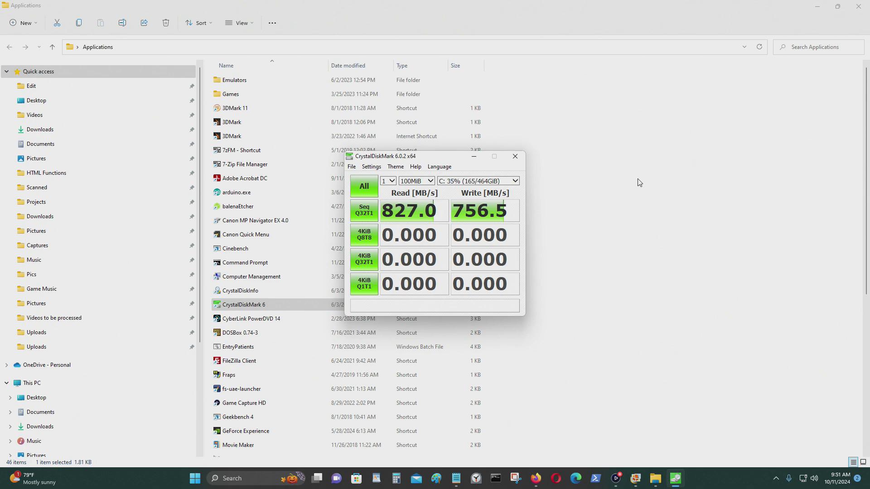
- Close CrystalDiskMark and the Applications folder, and move the notes window up and right
left_click(515, 156)
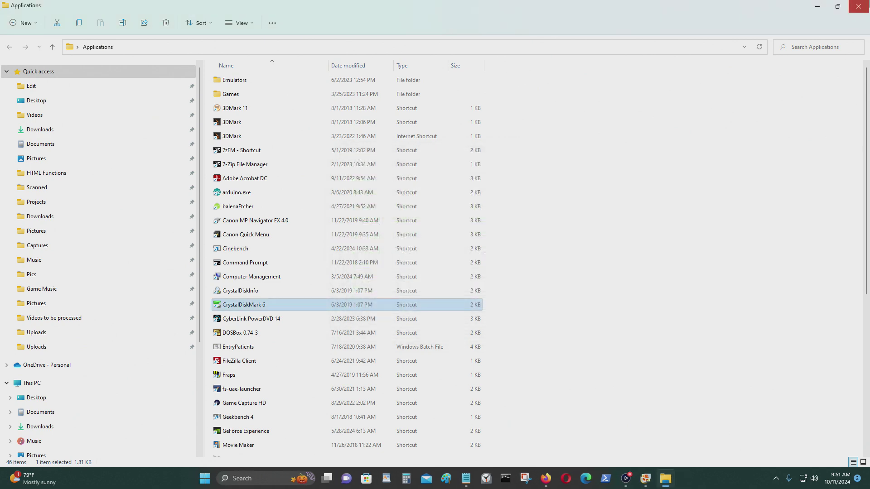
key("alt+F4")
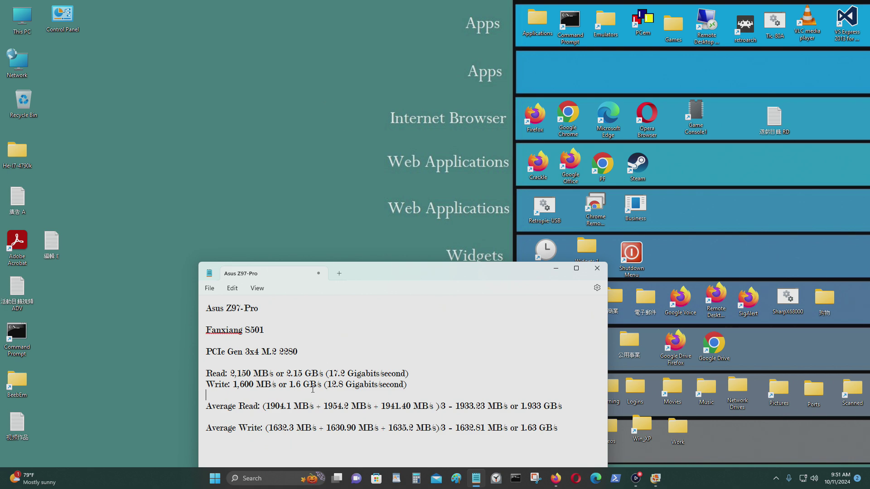
left_click_drag(383, 268, 437, 267)
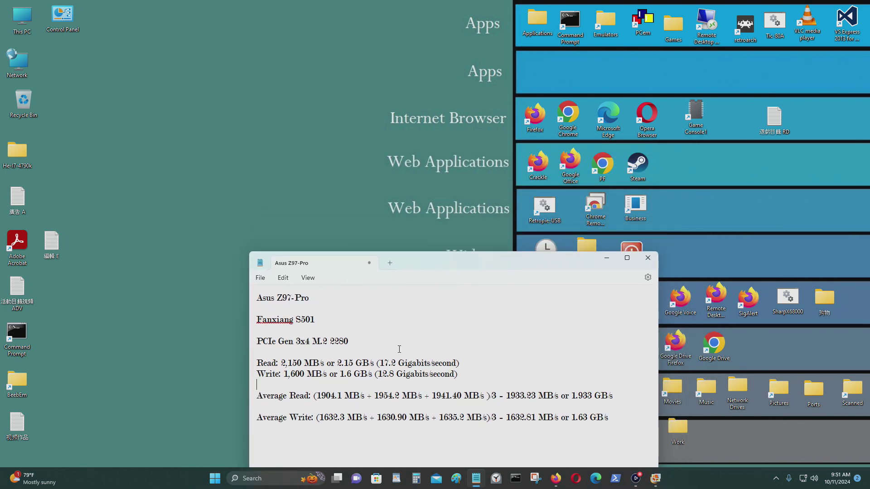
- Select the Fanxiang S501 line and put the cursor on the blank line below it, then reposition the notes window
triple_click(382, 320)
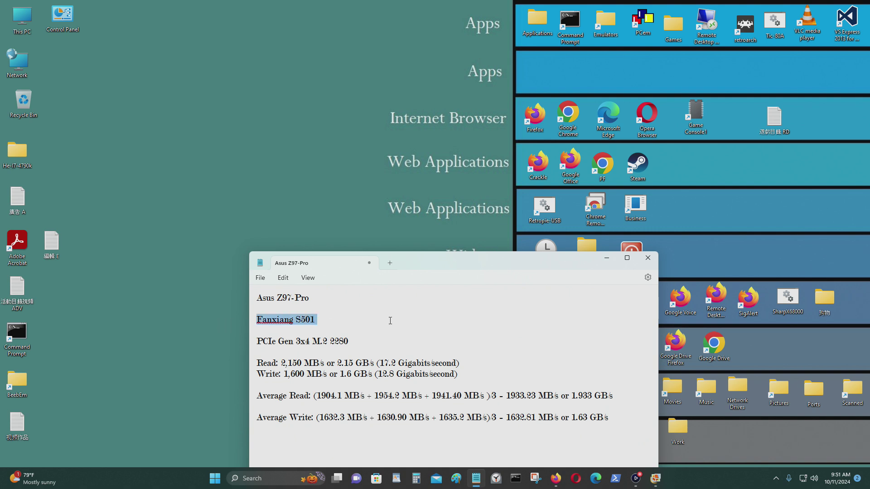
left_click(386, 344)
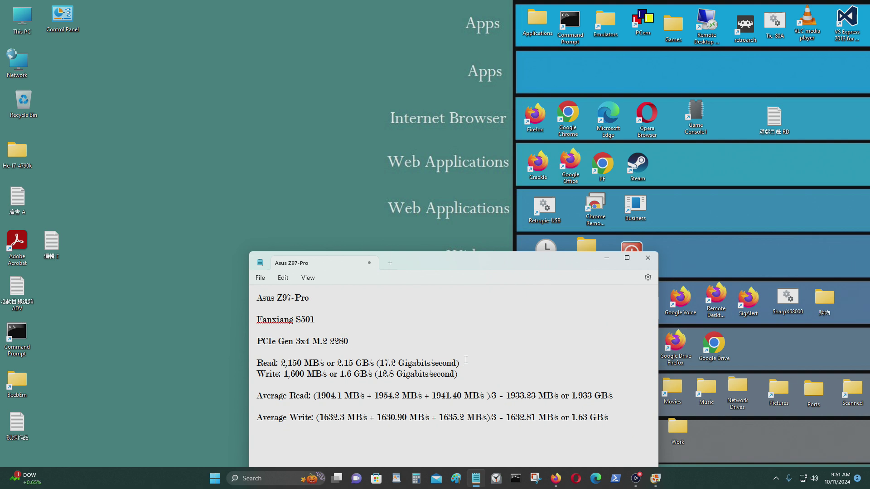
left_click(465, 333)
left_click_drag(465, 262, 436, 280)
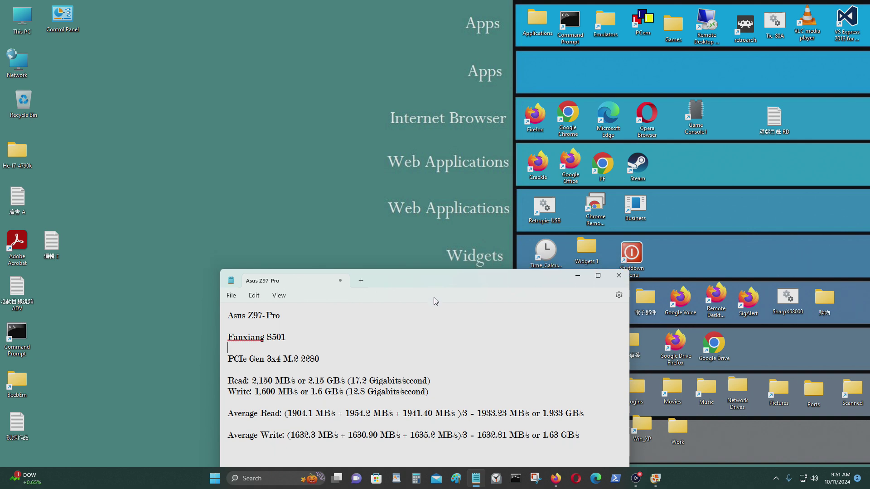